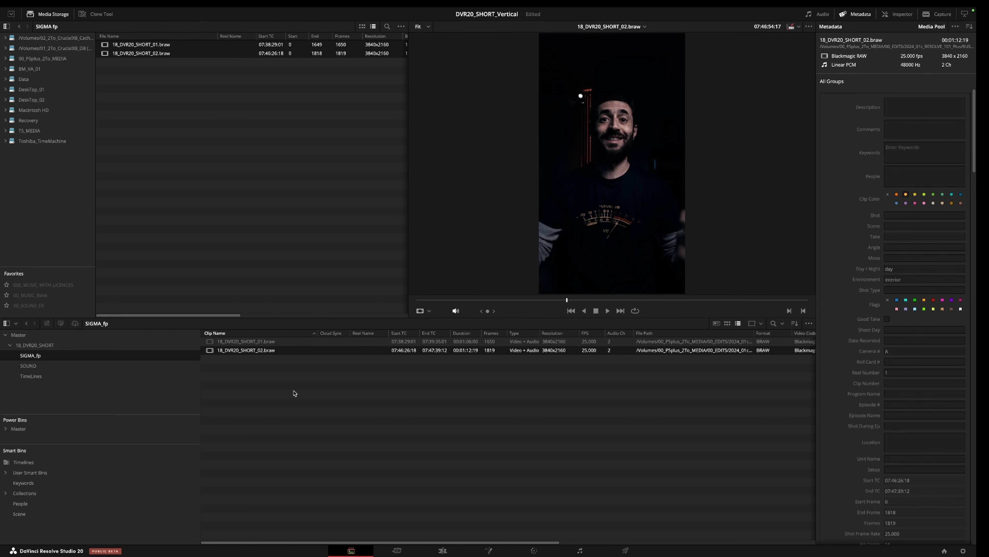
# Compare the horizontal Timeline 2 with the vertical Timeline 1 from the TimeLines bin in the viewer.
pyautogui.click(45, 377)
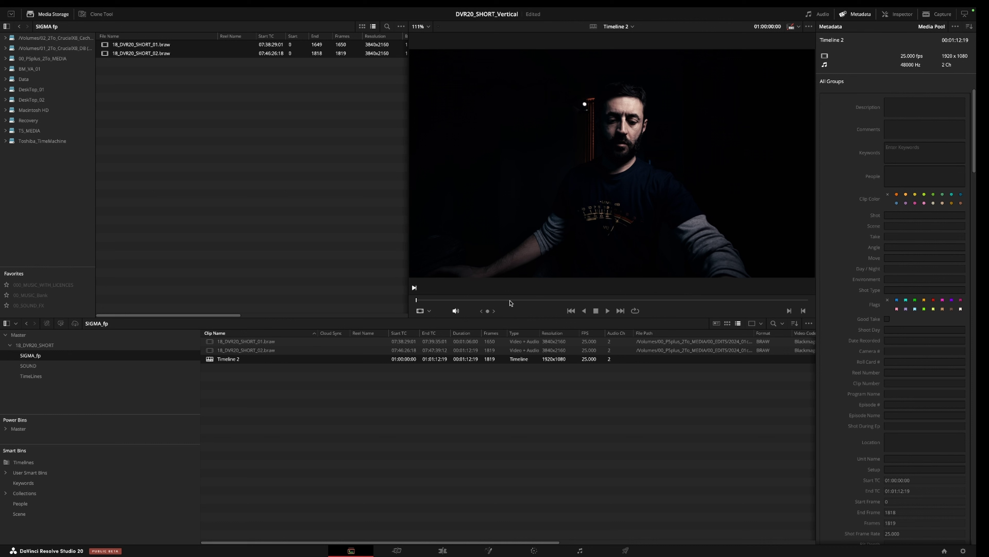
pyautogui.click(510, 300)
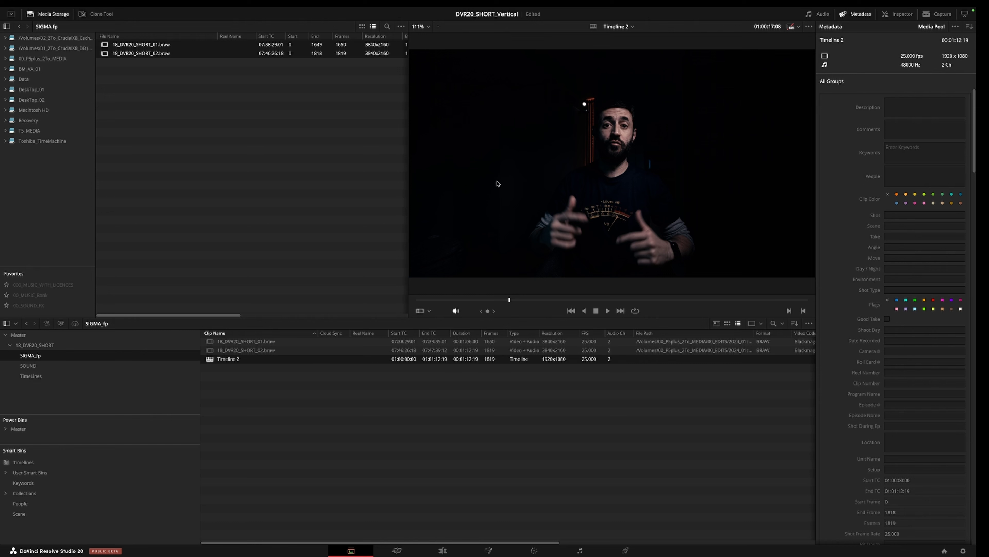
pyautogui.click(71, 378)
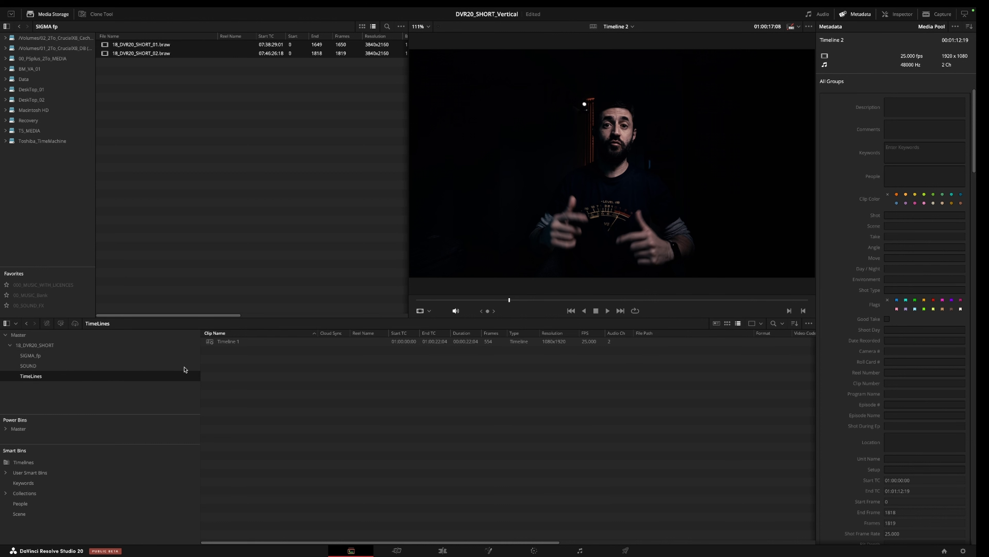
pyautogui.click(211, 342)
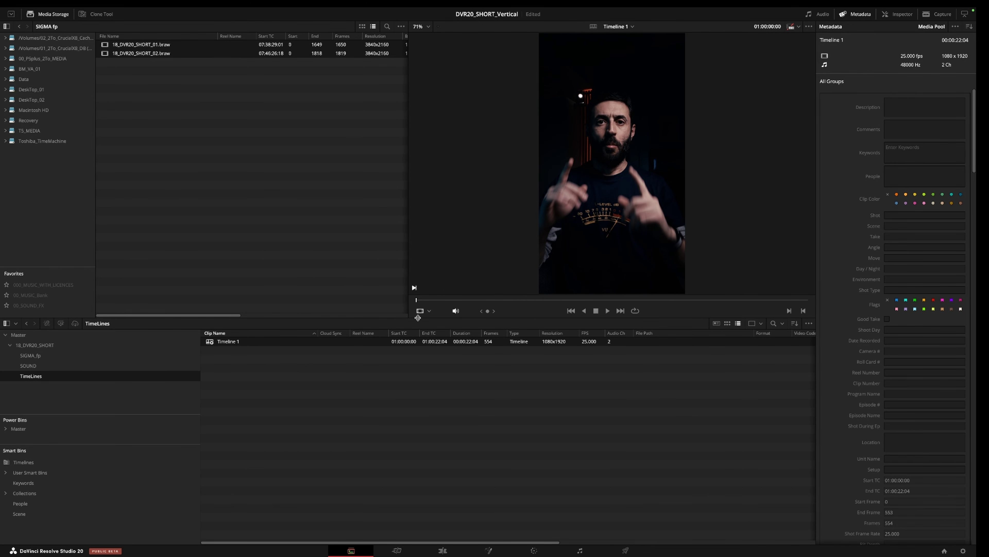
# Open the Cut page and enlarge the viewer by shrinking the timeline area and narrowing the media pool.
pyautogui.click(397, 550)
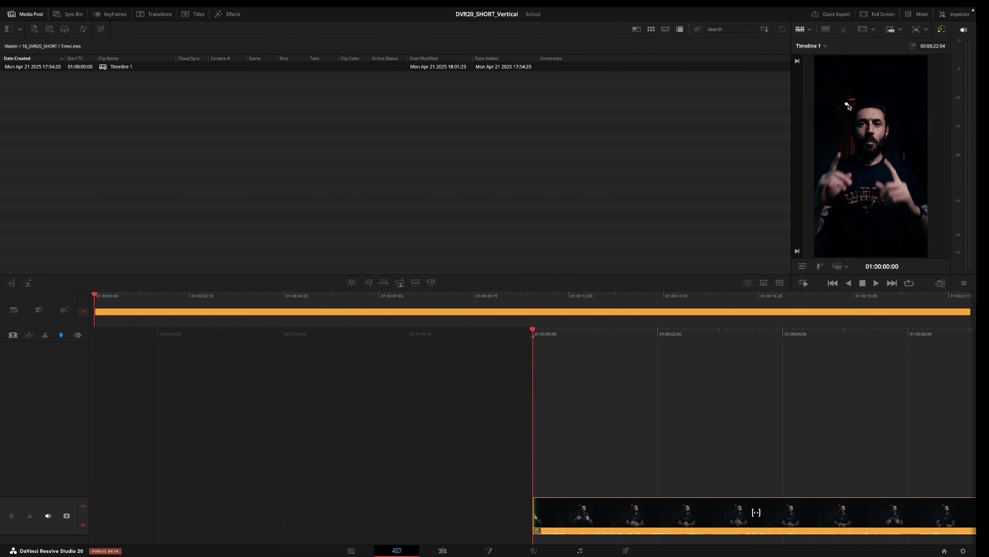
pyautogui.moveTo(713, 291); pyautogui.dragTo(703, 426)
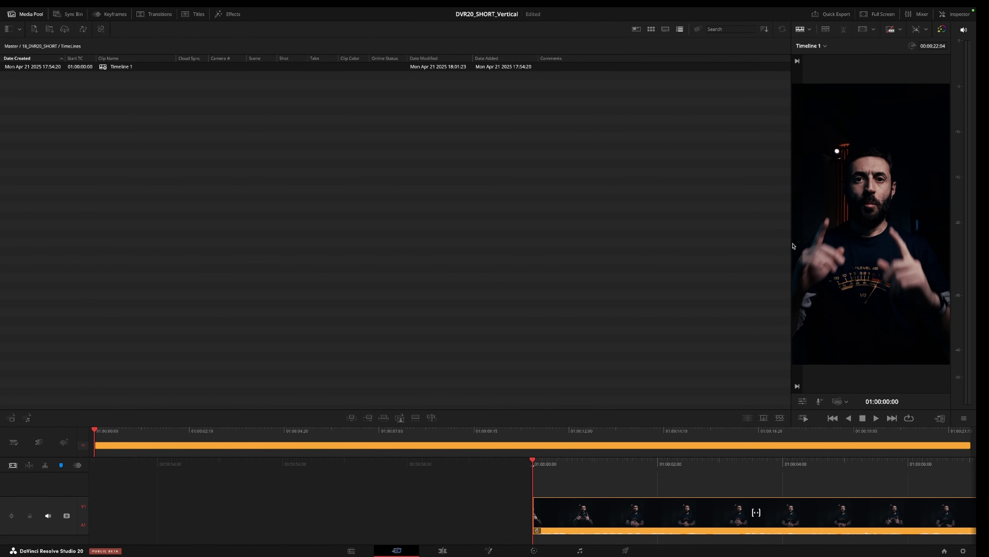
pyautogui.moveTo(792, 245); pyautogui.dragTo(560, 245)
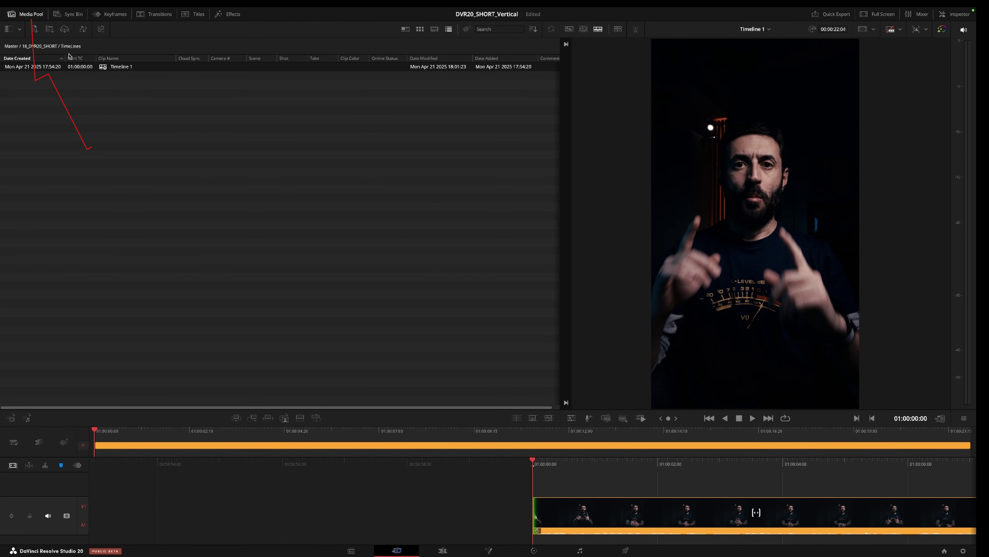
# Look at the Cut page's Sync Bin and Keyframes views, and return to the media pool and timeline viewer.
pyautogui.click(56, 14)
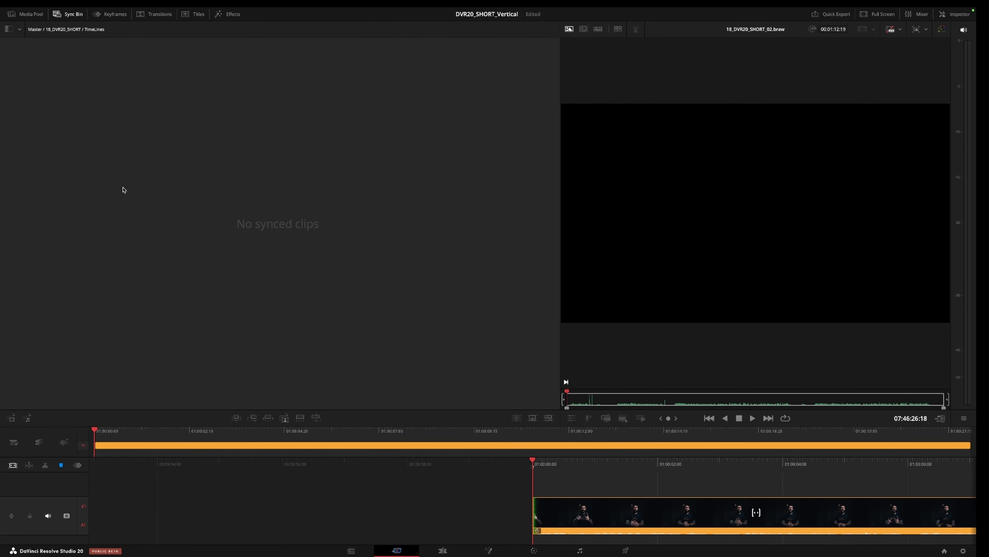
pyautogui.click(110, 15)
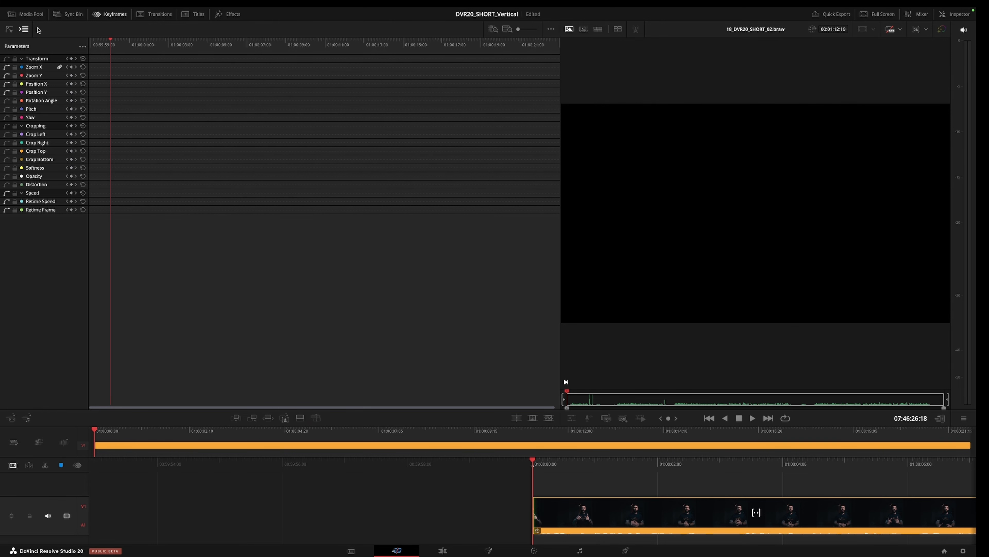
pyautogui.click(26, 14)
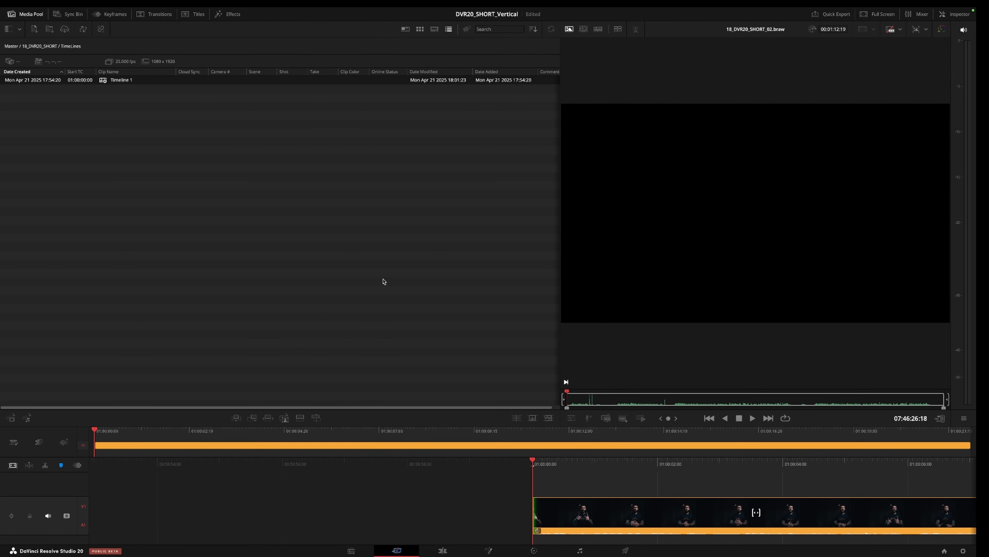
pyautogui.click(538, 494)
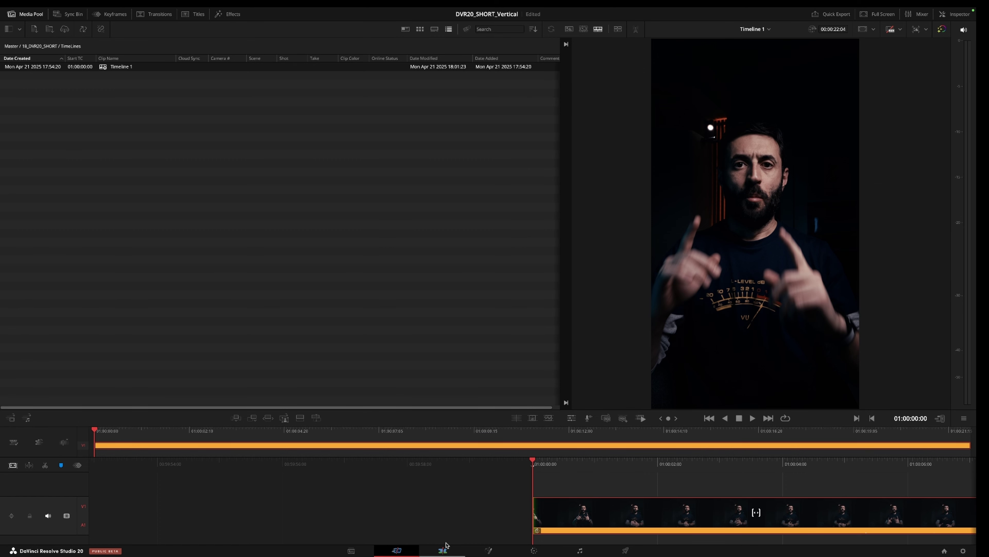
# Open the Edit page and examine the alternate Inspector height and the timeline's keyframe area, restoring the layout.
pyautogui.click(443, 549)
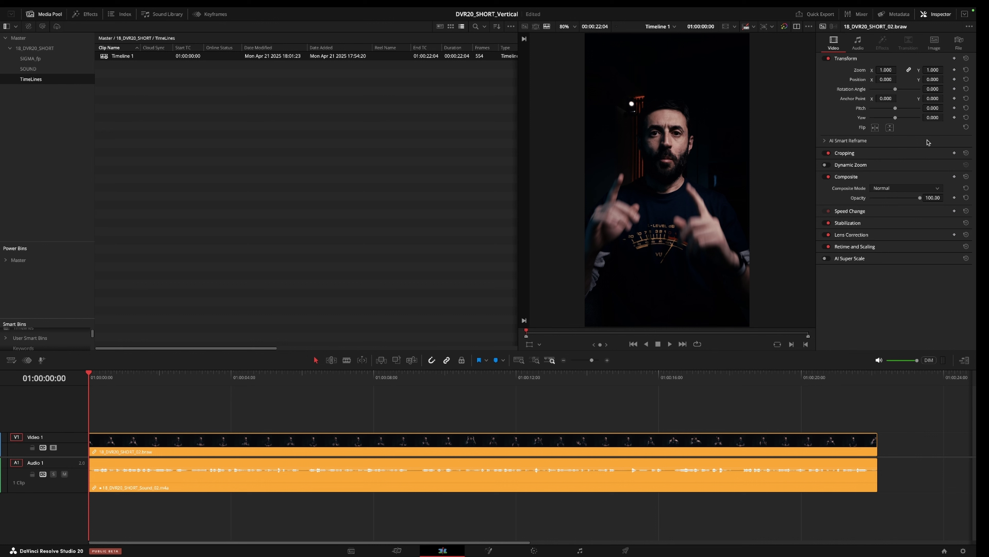
pyautogui.click(965, 14)
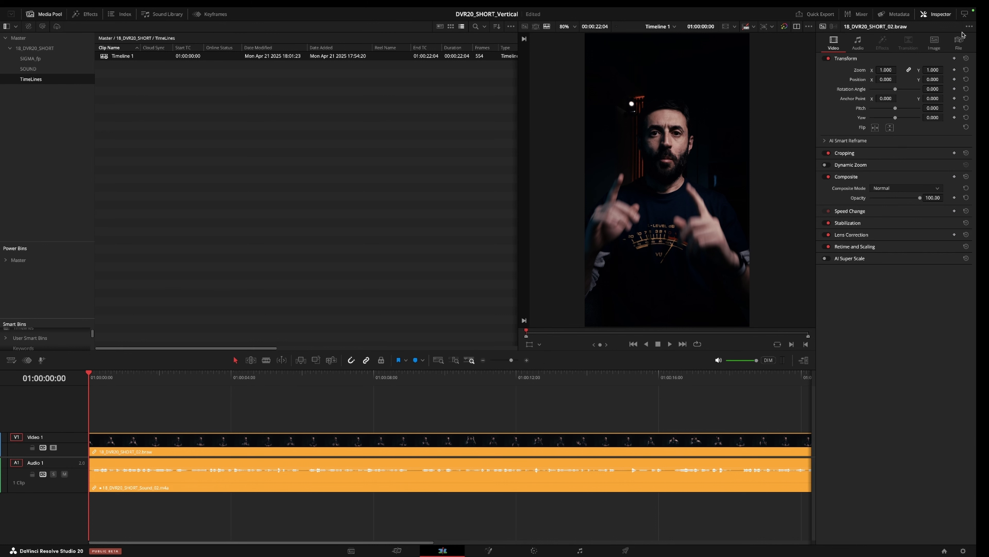
pyautogui.click(965, 14)
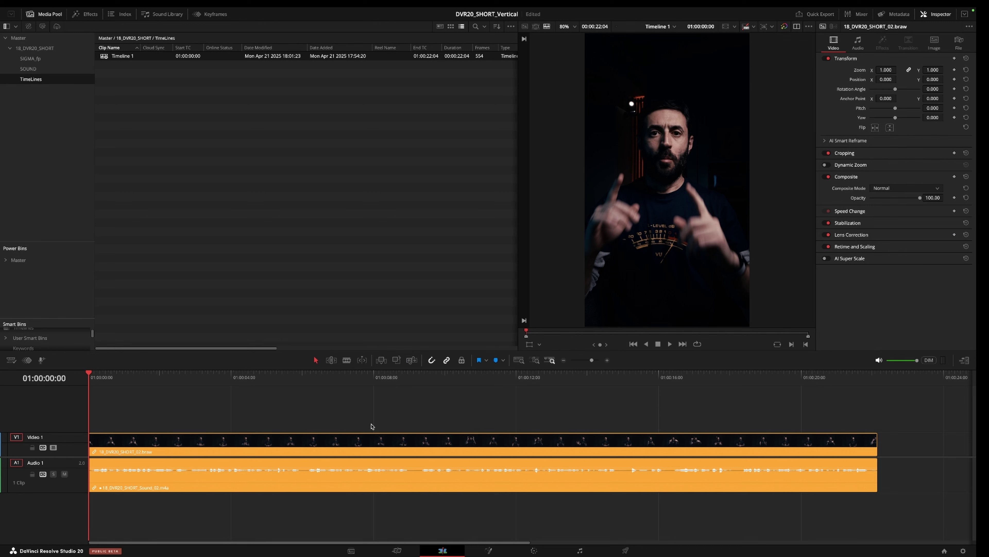
pyautogui.click(26, 360)
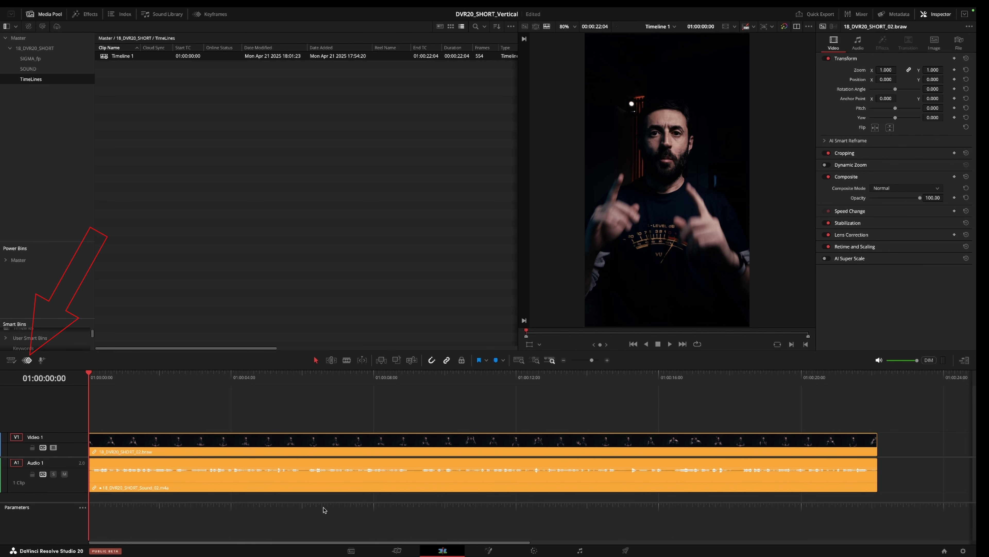
pyautogui.click(26, 360)
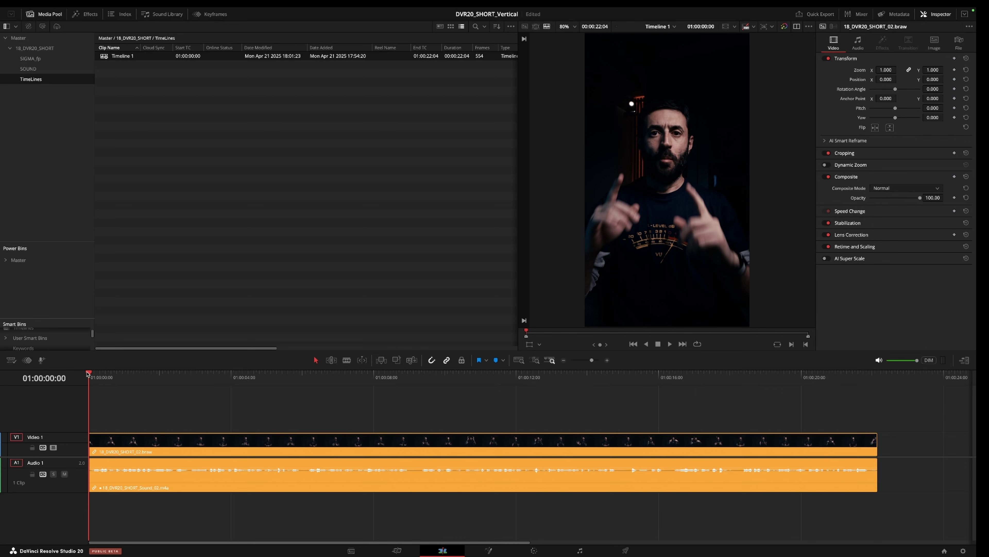
# Shuttle through Timeline 1 forward and backward at increasing speeds.
pyautogui.press('l')
pyautogui.press('l')
pyautogui.press('l')
pyautogui.press('l')
pyautogui.press('j')
pyautogui.press('j')
pyautogui.press('j')
pyautogui.press('j')
# Mute the Audio 1 track and save the project.
pyautogui.click(64, 474)
pyautogui.hotkey('ctrl', 's')
# Look through the Edit page's Effects, Index and Keyframes views, and return to the media pool.
pyautogui.click(86, 14)
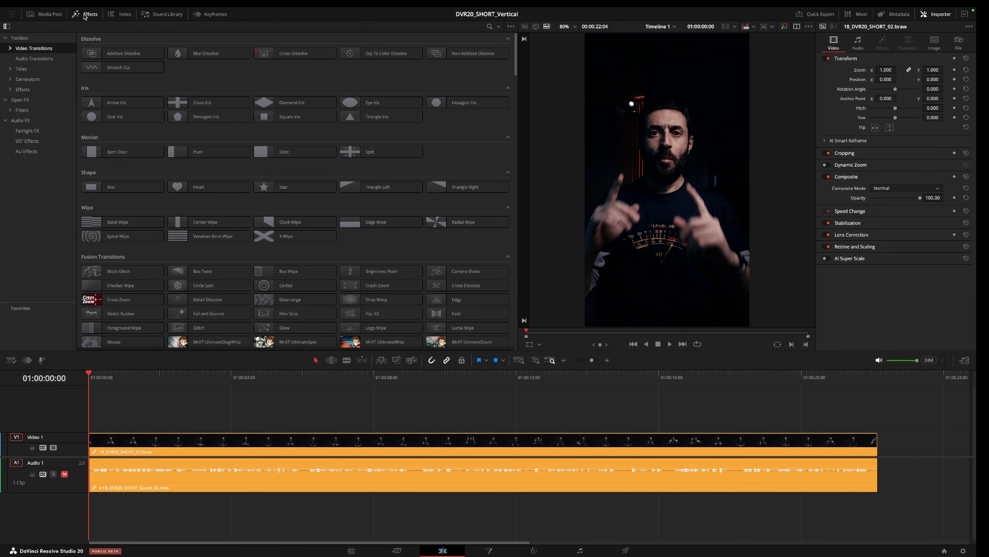
pyautogui.click(119, 14)
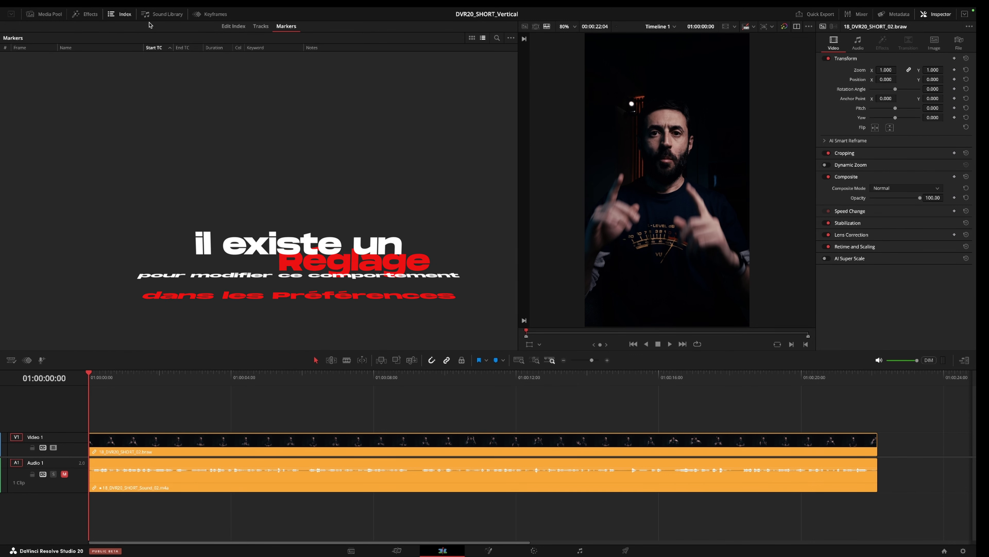
pyautogui.click(201, 15)
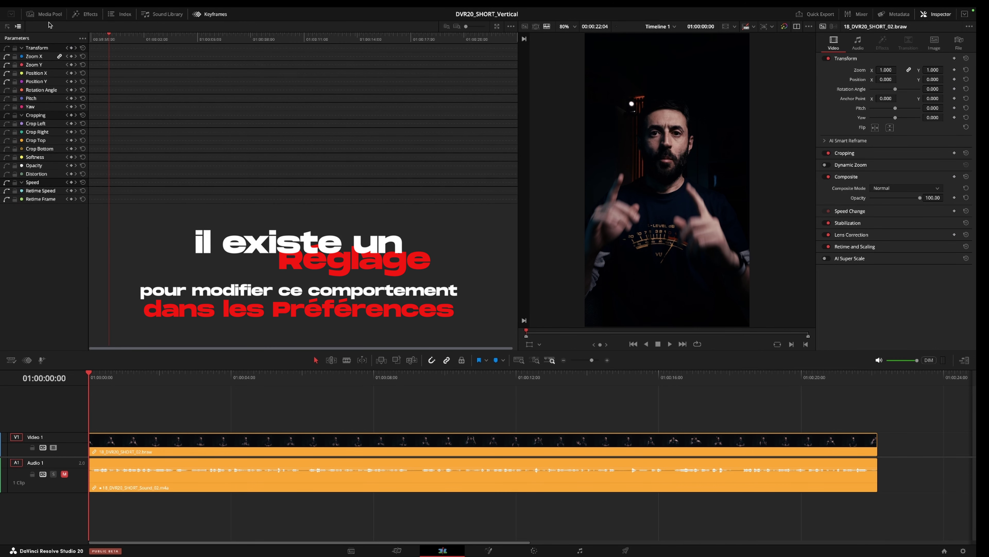
pyautogui.click(44, 14)
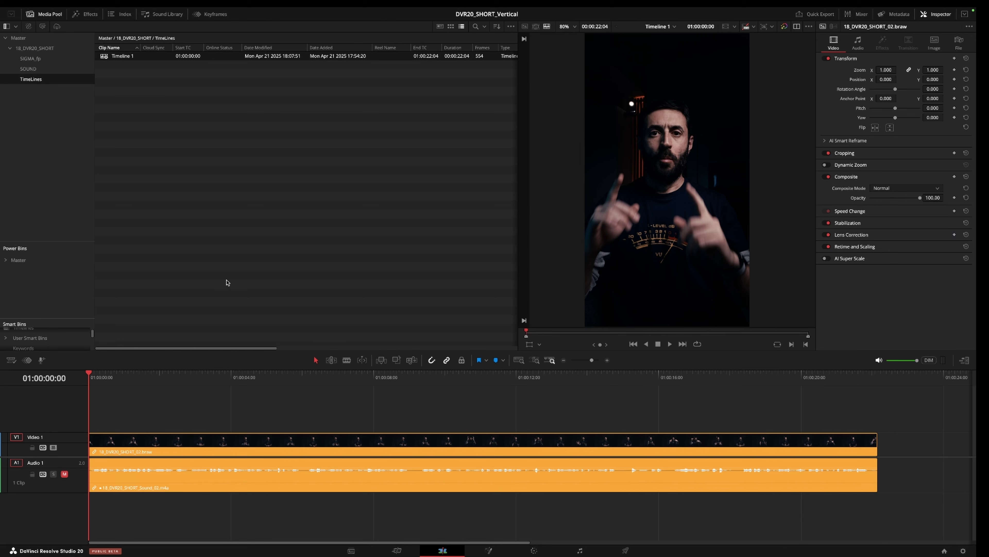
# Try a wider and a narrower viewer against the media pool, and restore roughly the original split.
pyautogui.moveTo(519, 176); pyautogui.dragTo(419, 186)
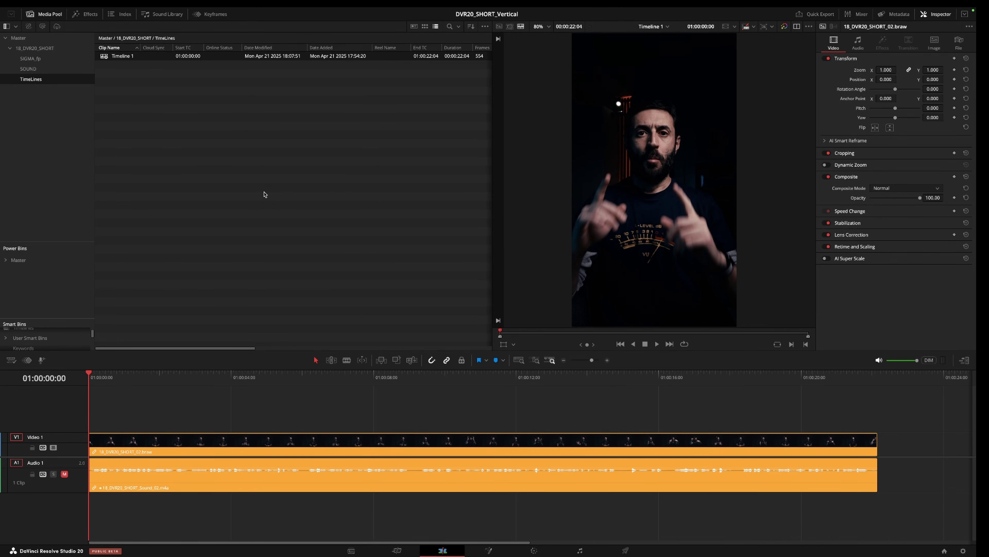
pyautogui.moveTo(492, 152); pyautogui.dragTo(606, 149)
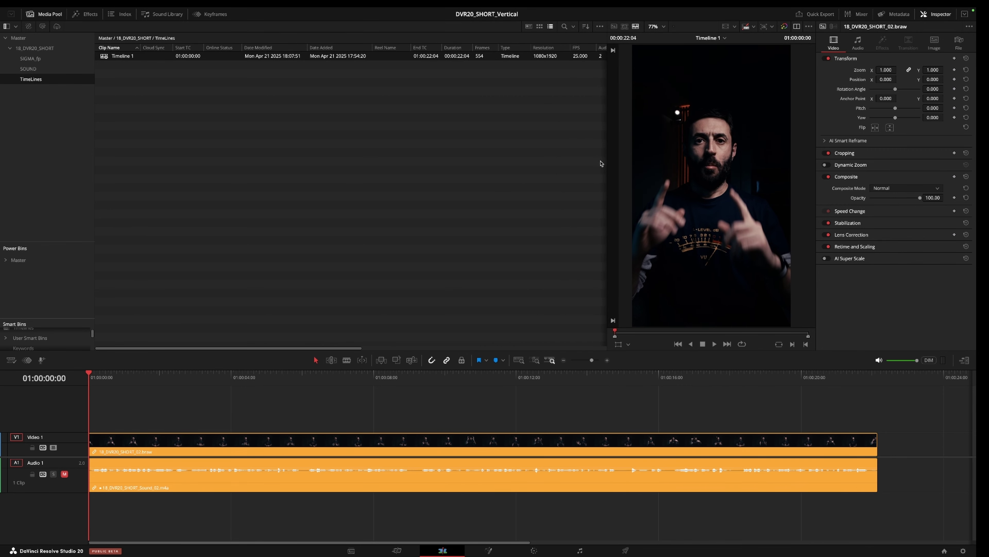
pyautogui.moveTo(606, 156); pyautogui.dragTo(522, 165)
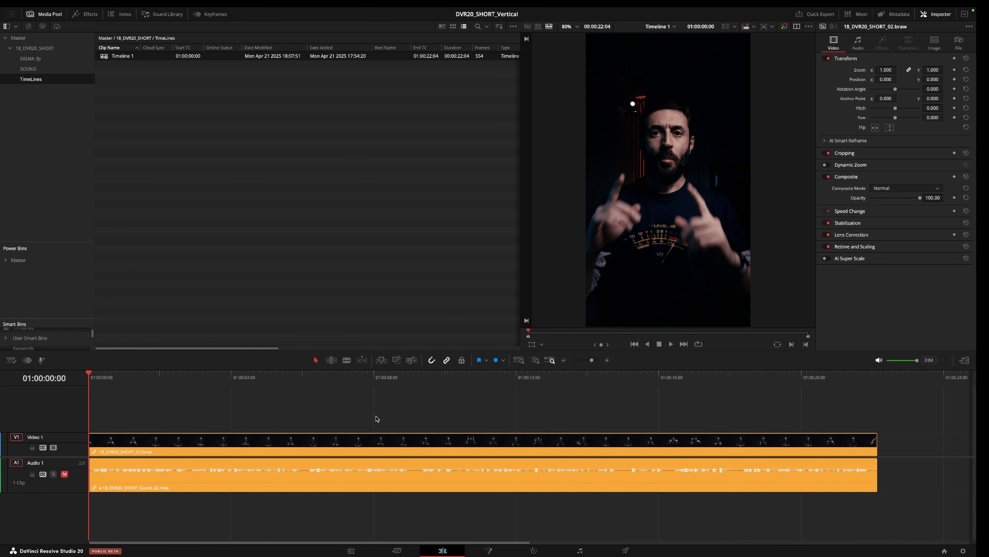
# Open the Color page and move node 01 slightly upward in the node graph.
pyautogui.click(534, 550)
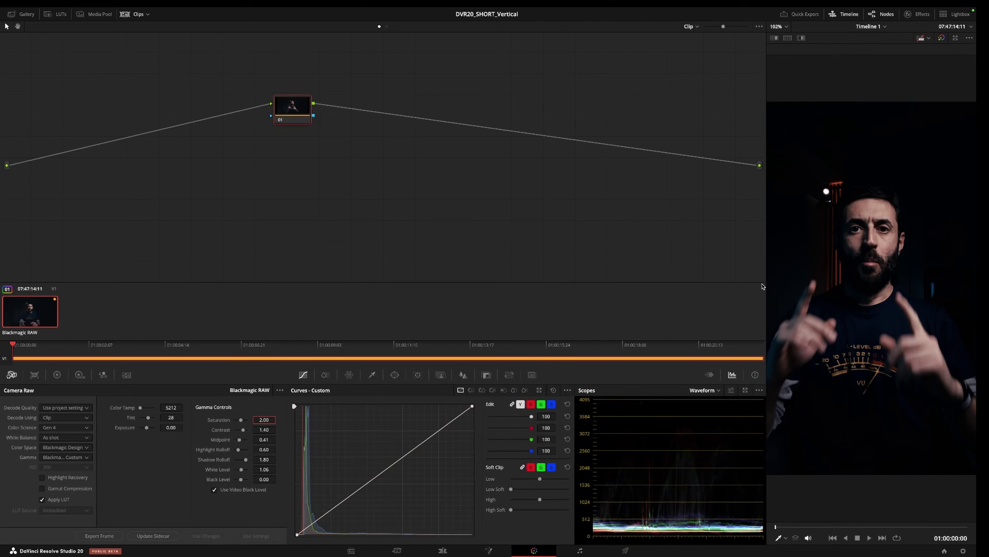
pyautogui.moveTo(284, 106)
pyautogui.mouseDown()
pyautogui.moveTo(341, 81)
pyautogui.moveTo(287, 106)
pyautogui.moveTo(290, 94)
pyautogui.mouseUp()
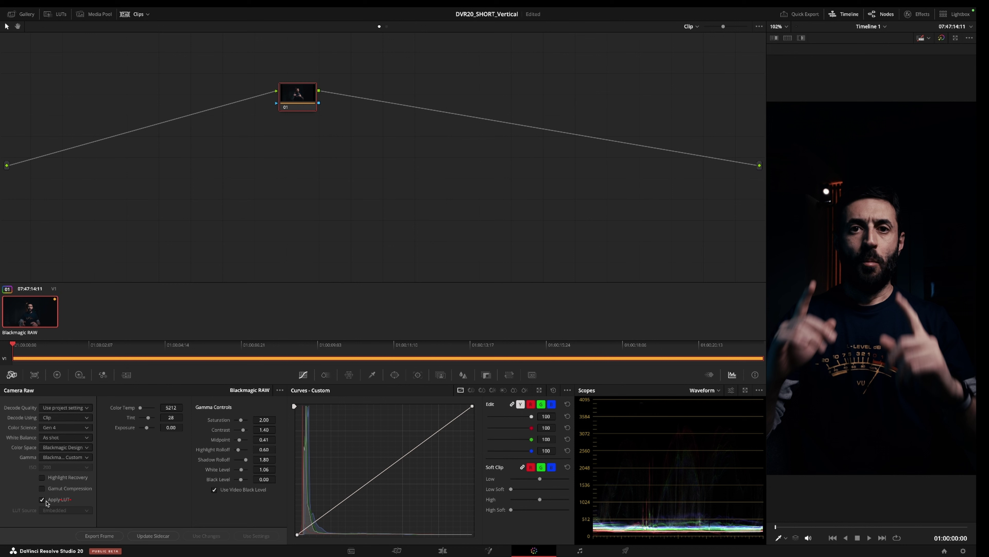
pyautogui.click(43, 500)
# Return to the Edit page and save the project.
pyautogui.hotkey('shift', '4')
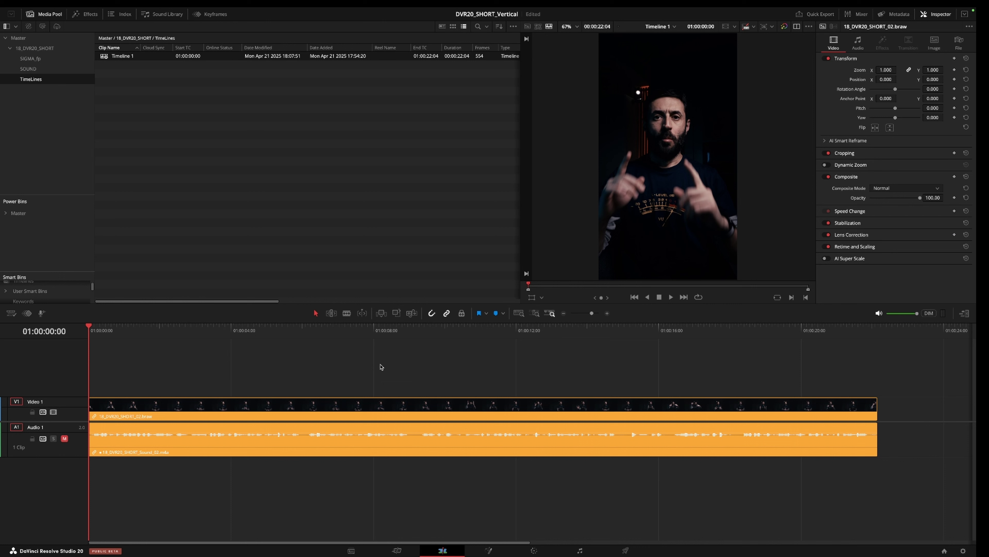
pyautogui.hotkey('ctrl', 's')
# Select the linked video and audio clip in the timeline and open the Create Subtitles from Audio settings.
pyautogui.click(215, 442)
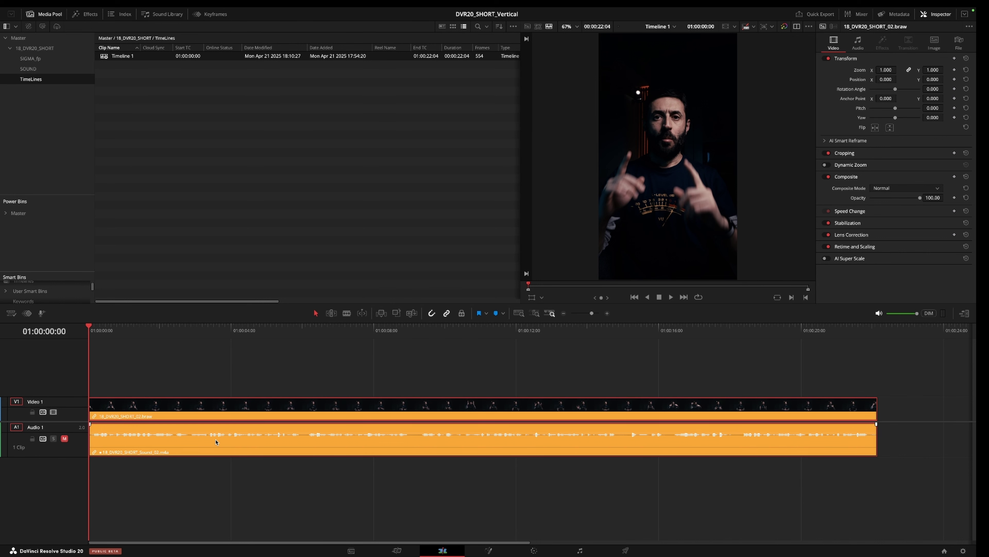
pyautogui.moveTo(102, 10)
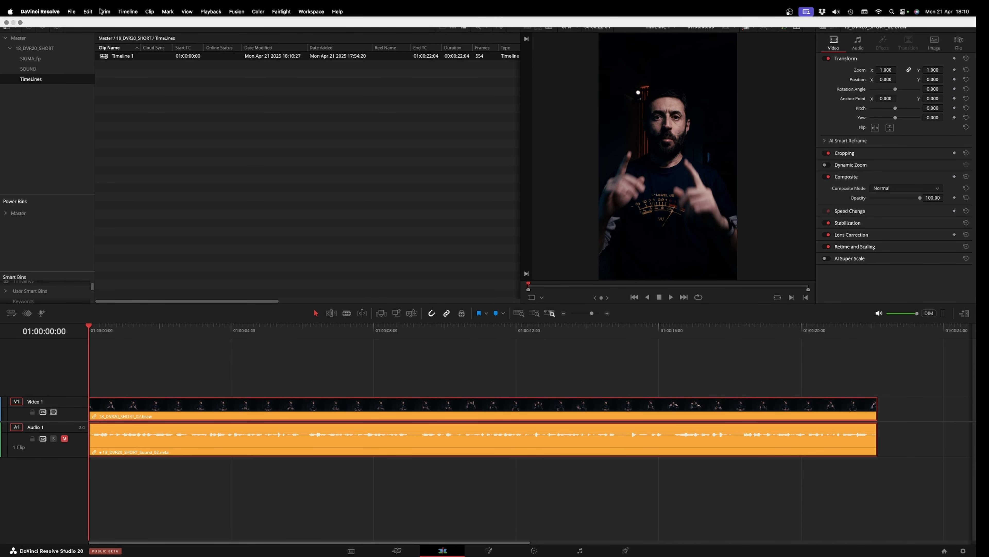
pyautogui.click(128, 12)
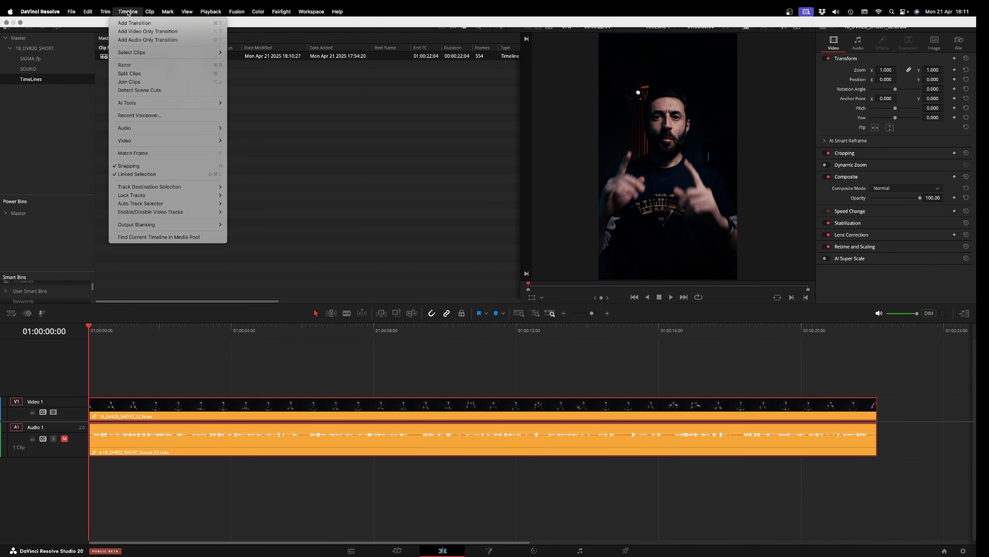
pyautogui.moveTo(136, 106)
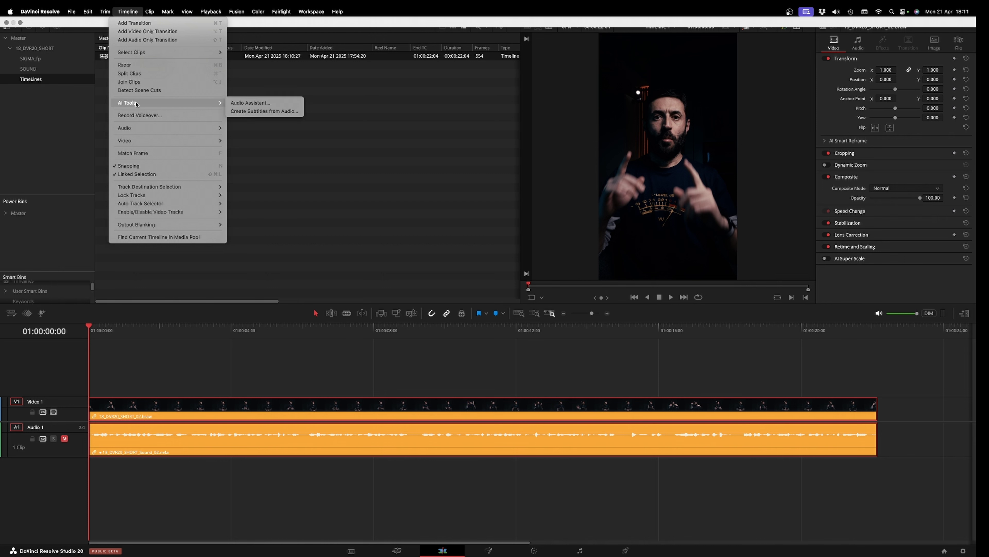
pyautogui.click(263, 113)
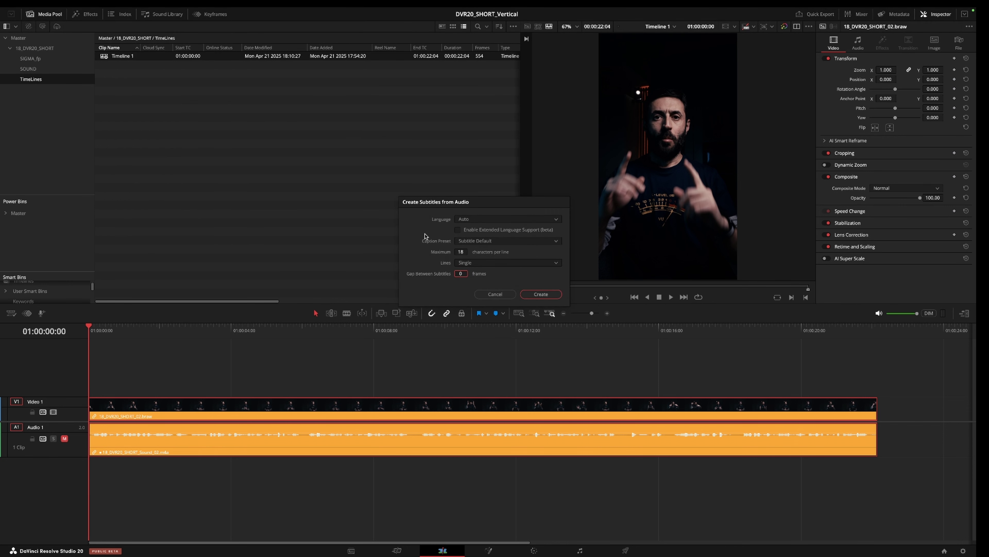
# Generate subtitles in French with the Subtitle Default preset and single lines.
pyautogui.click(481, 222)
pyautogui.click(492, 262)
pyautogui.click(495, 242)
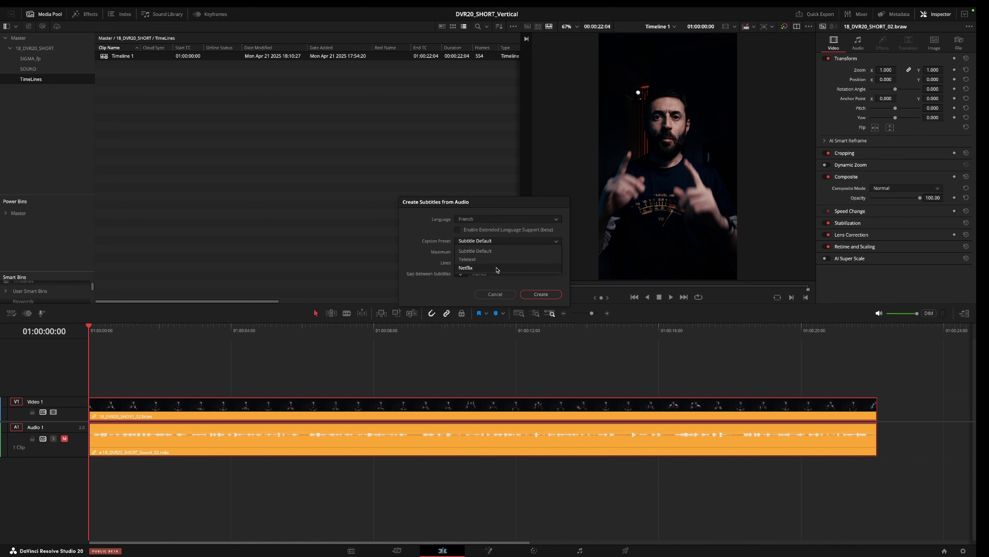
pyautogui.click(490, 252)
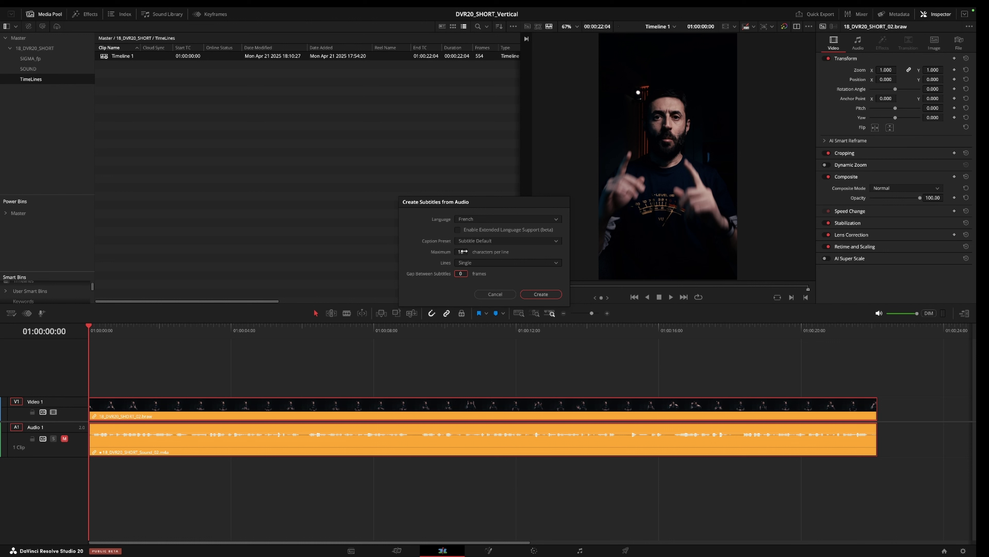
pyautogui.click(483, 264)
pyautogui.click(487, 262)
pyautogui.click(541, 294)
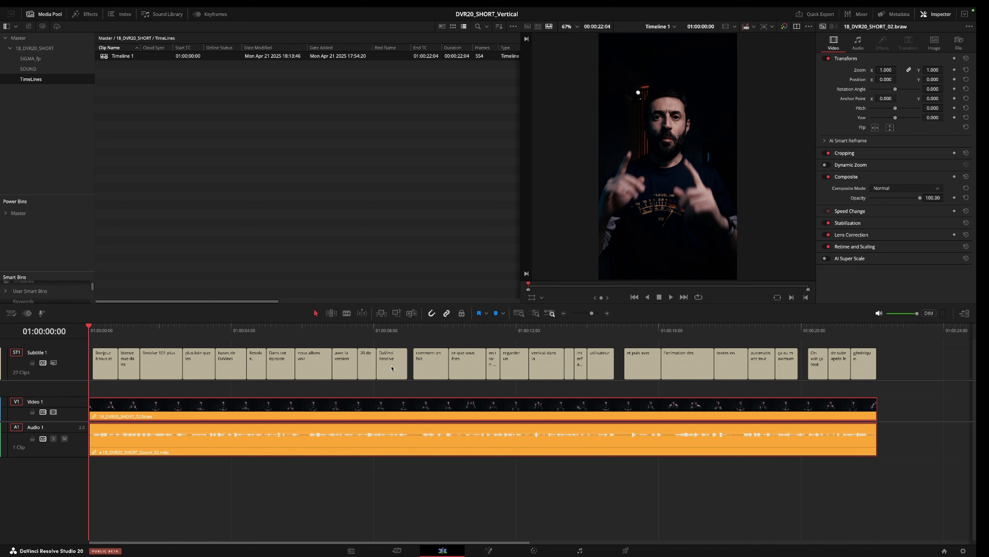
# Play Timeline 1 from the start to the end to review the generated subtitles.
pyautogui.press('space')
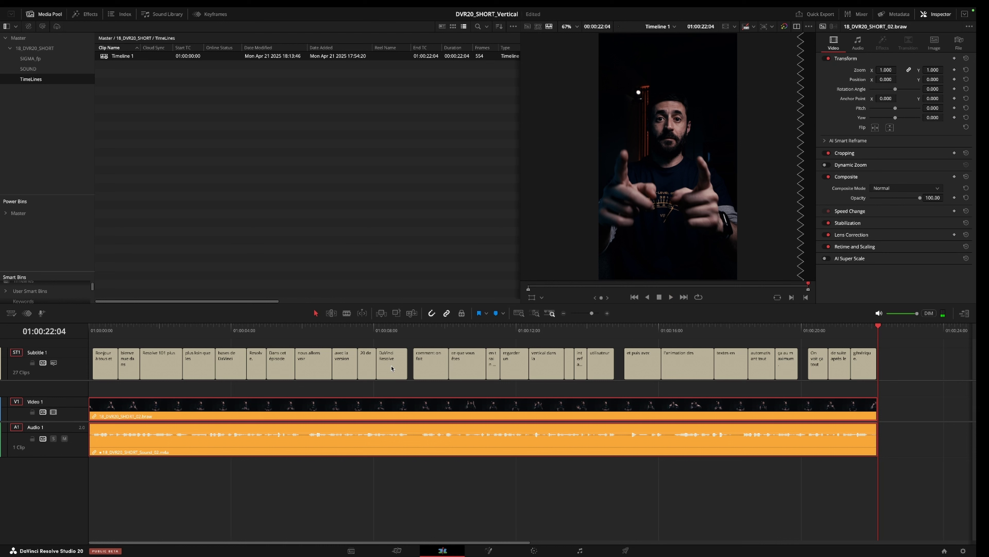
# Examine the subtitle track's caption list, with its timings and texts, and open the track-wide subtitle style settings.
pyautogui.click(339, 332)
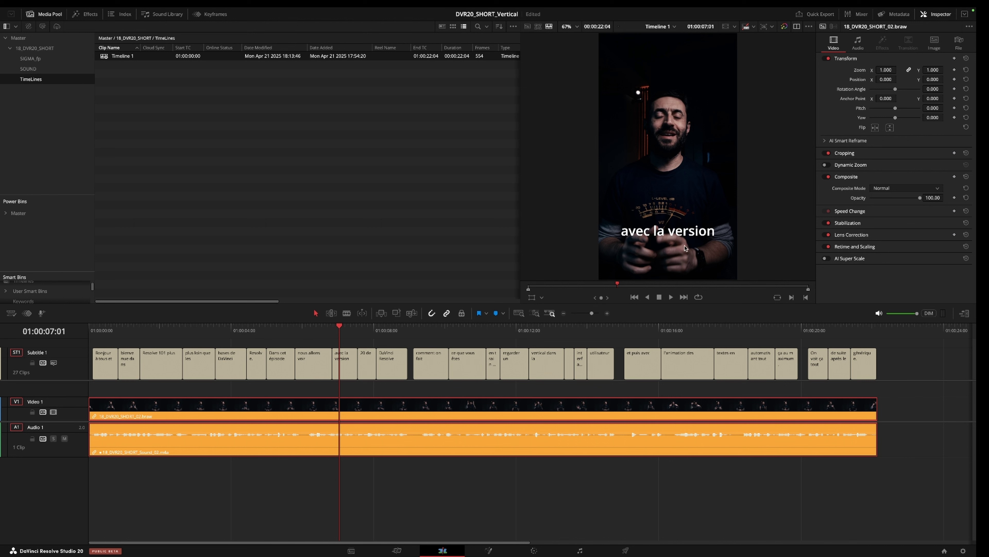
pyautogui.click(74, 367)
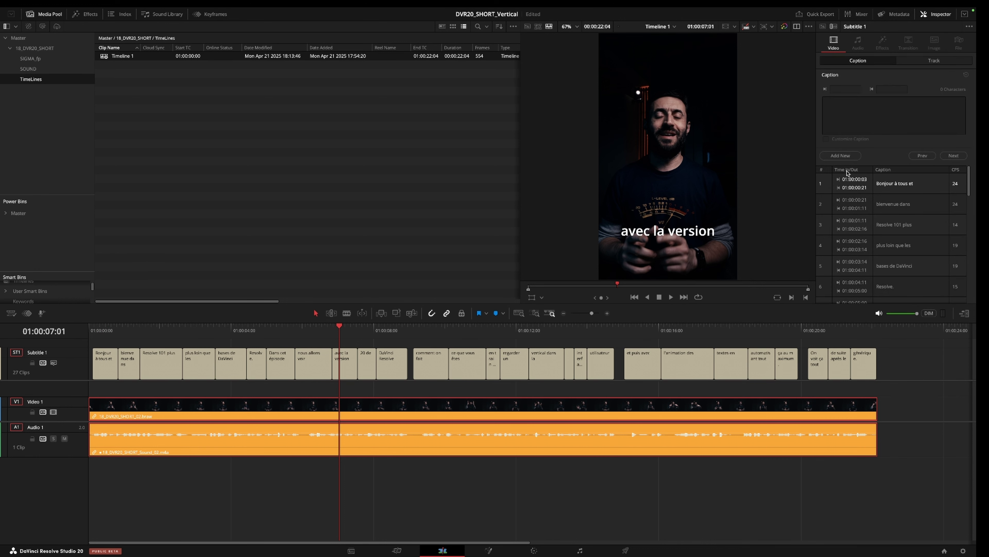
pyautogui.click(896, 186)
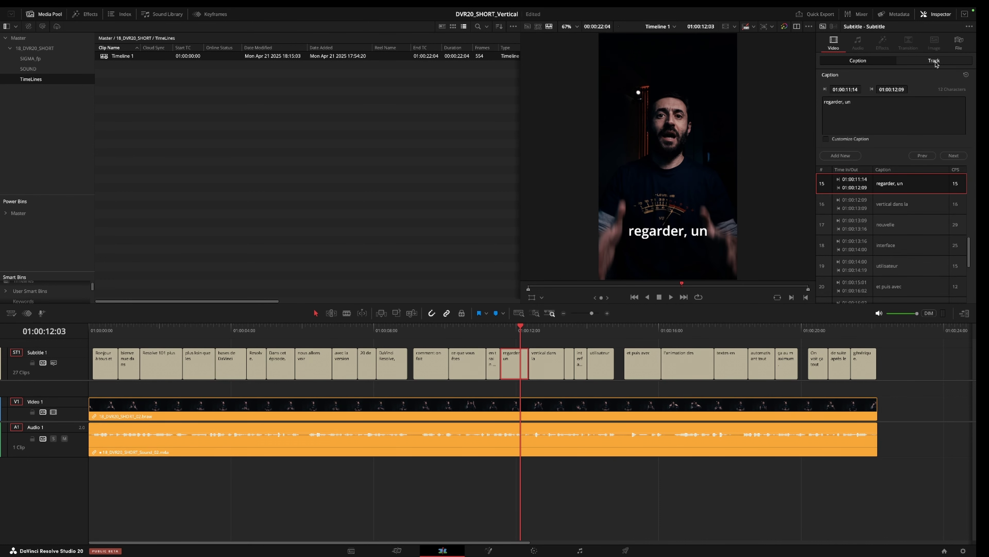
pyautogui.click(934, 60)
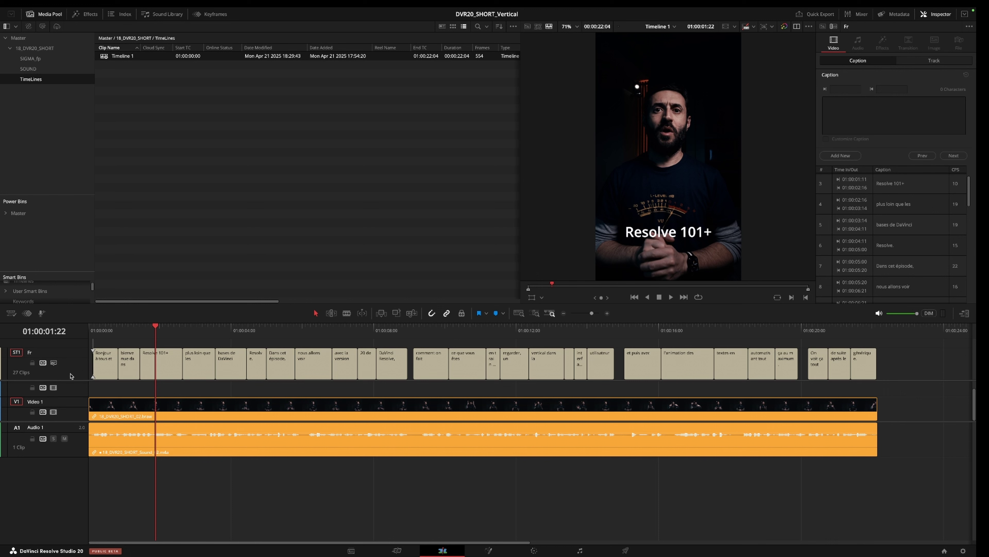
# Apply the animated Statement subtitle effect to the Fr subtitle track.
pyautogui.click(80, 14)
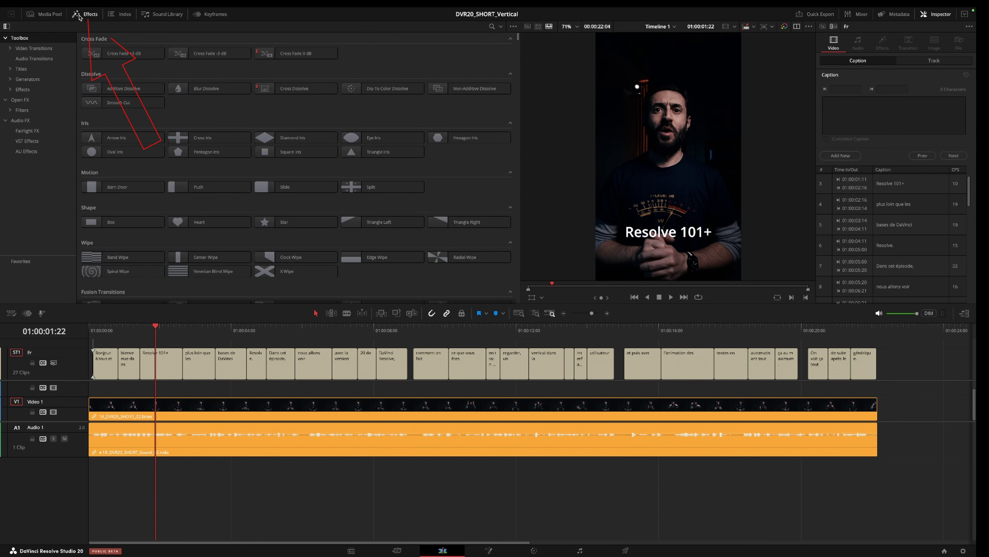
pyautogui.click(18, 69)
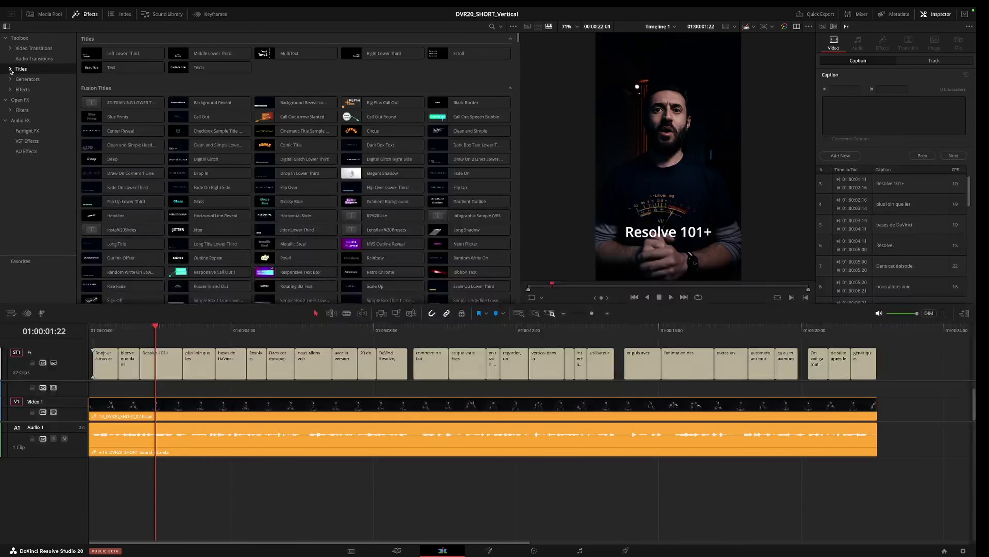
pyautogui.click(10, 70)
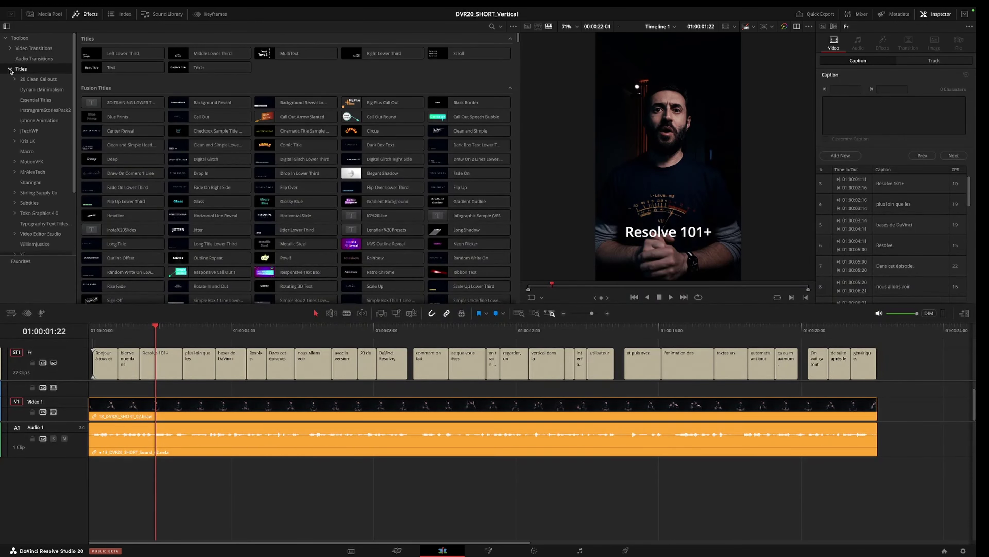
pyautogui.click(29, 203)
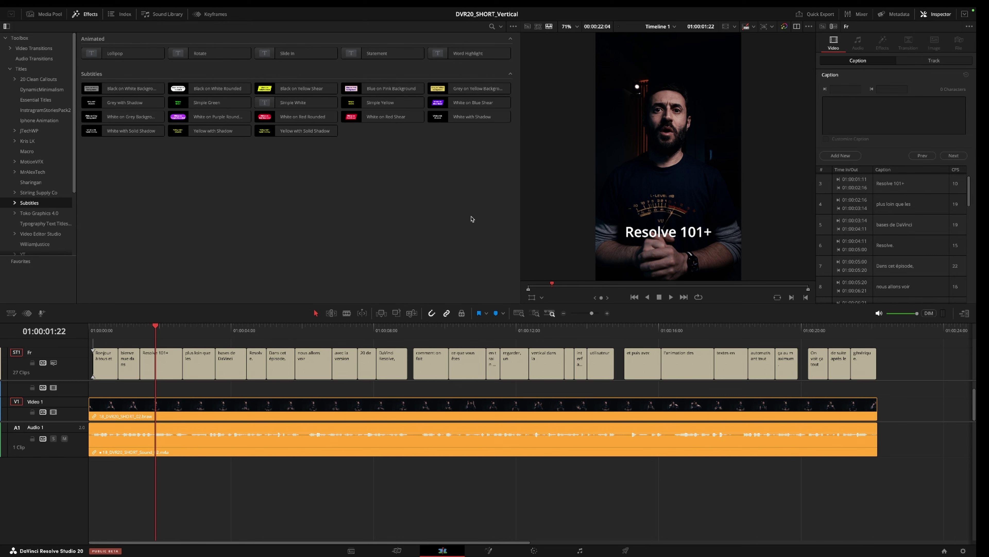
pyautogui.moveTo(384, 56); pyautogui.dragTo(109, 343)
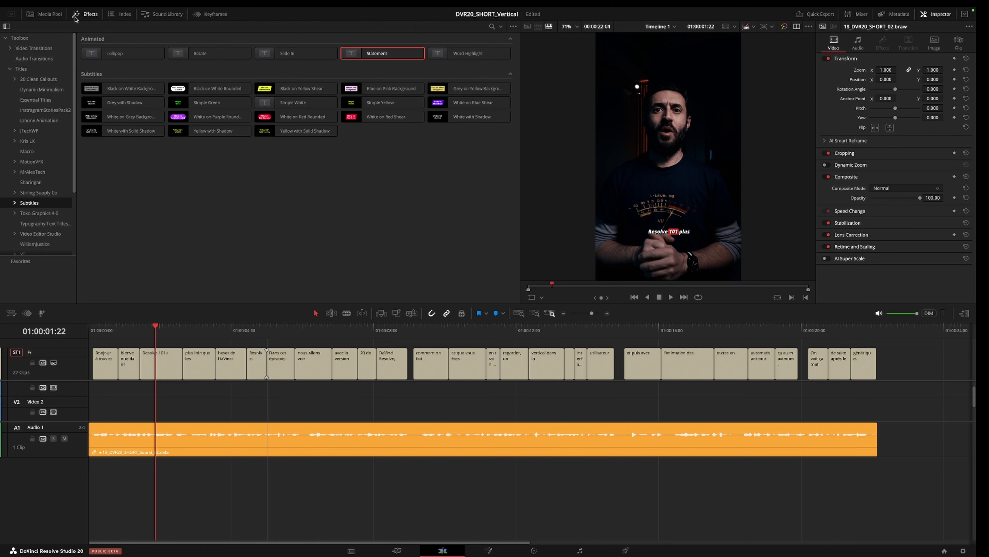
pyautogui.click(46, 16)
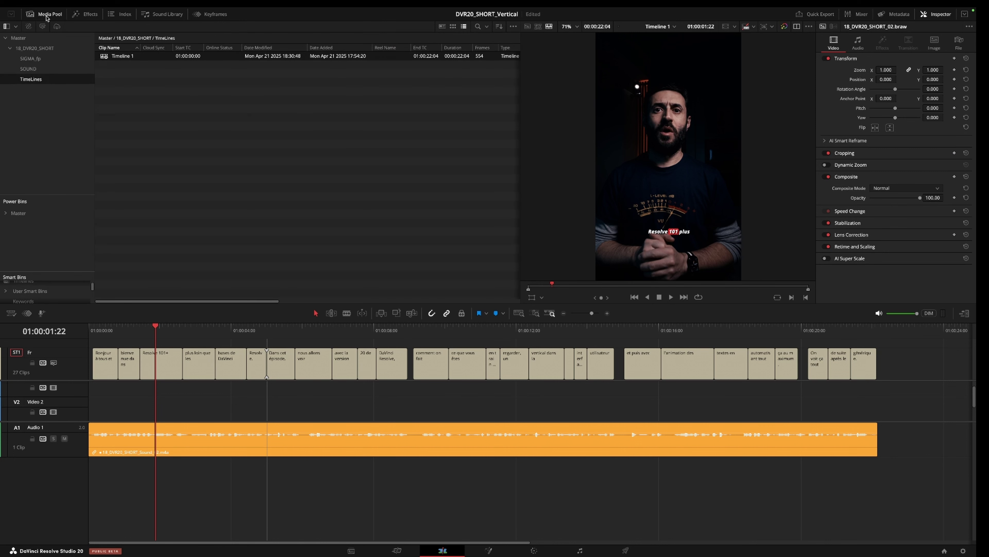
# Mute Audio 1 and play the first seconds of the timeline to review the Statement subtitle animation.
pyautogui.click(164, 368)
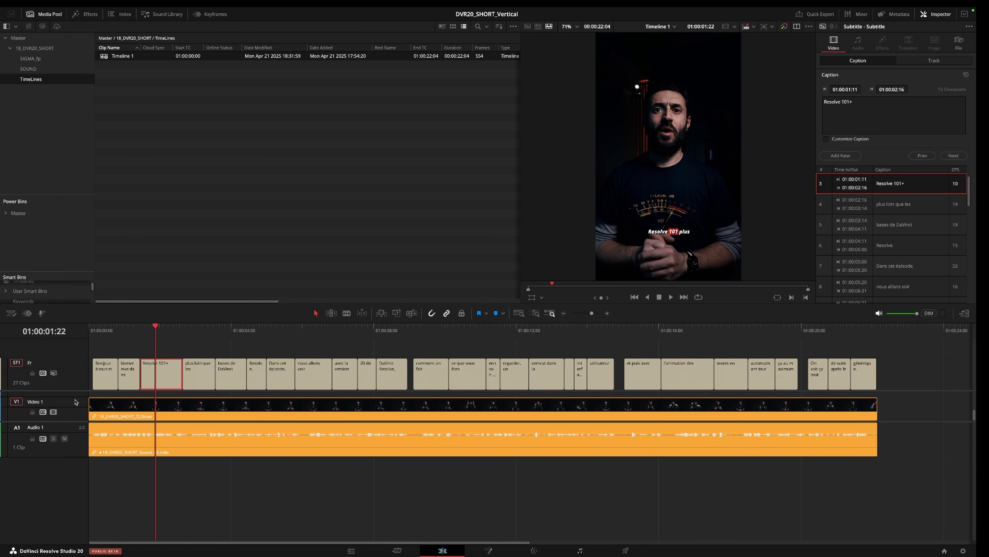
pyautogui.click(94, 331)
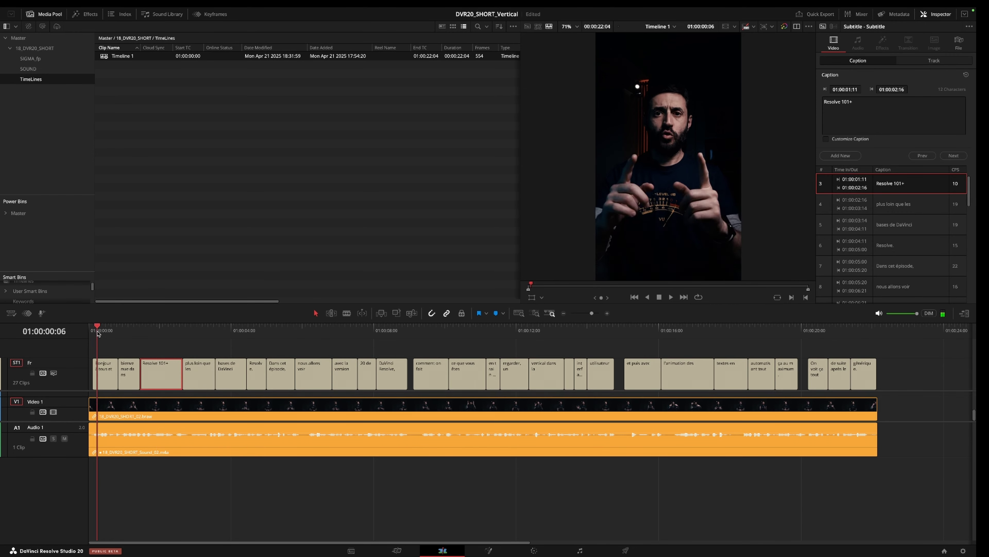
pyautogui.click(65, 438)
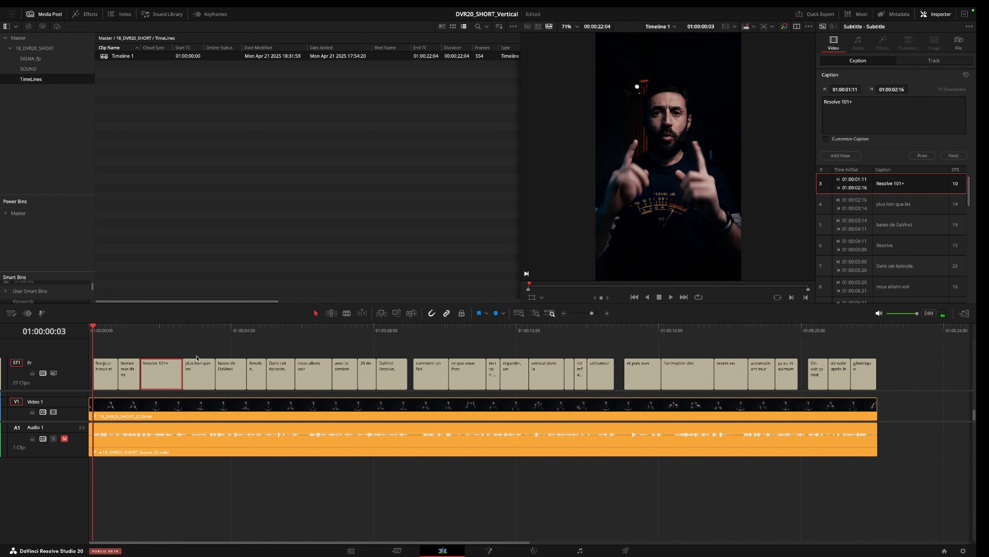
pyautogui.press('space')
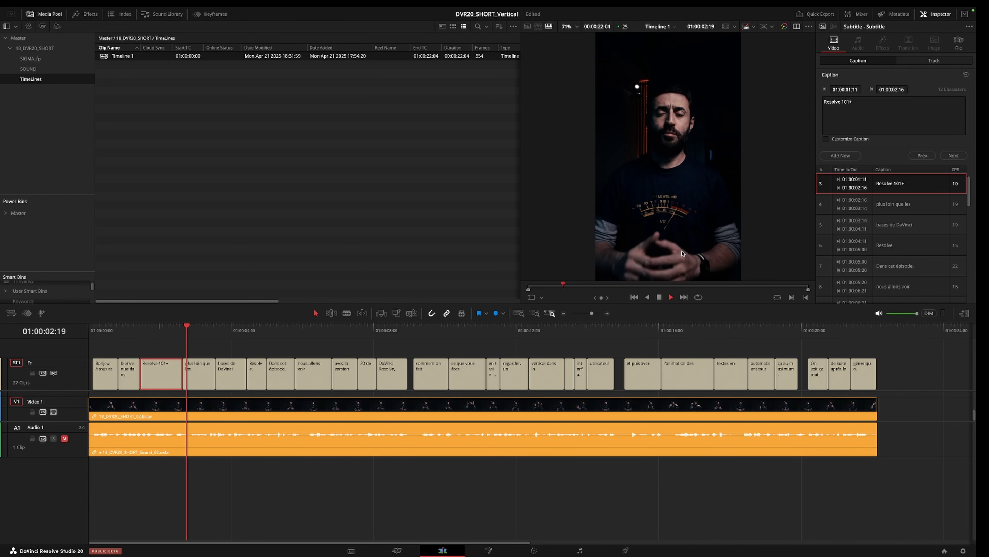
pyautogui.press('space')
# Set the Statement effect's text size to 0.1453 for the whole Fr subtitle track.
pyautogui.click(78, 381)
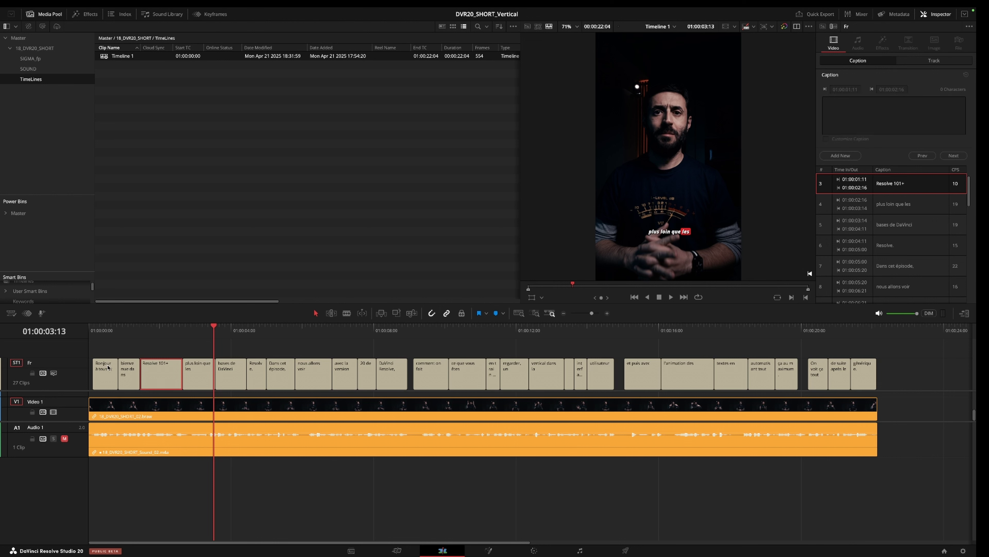
pyautogui.click(934, 61)
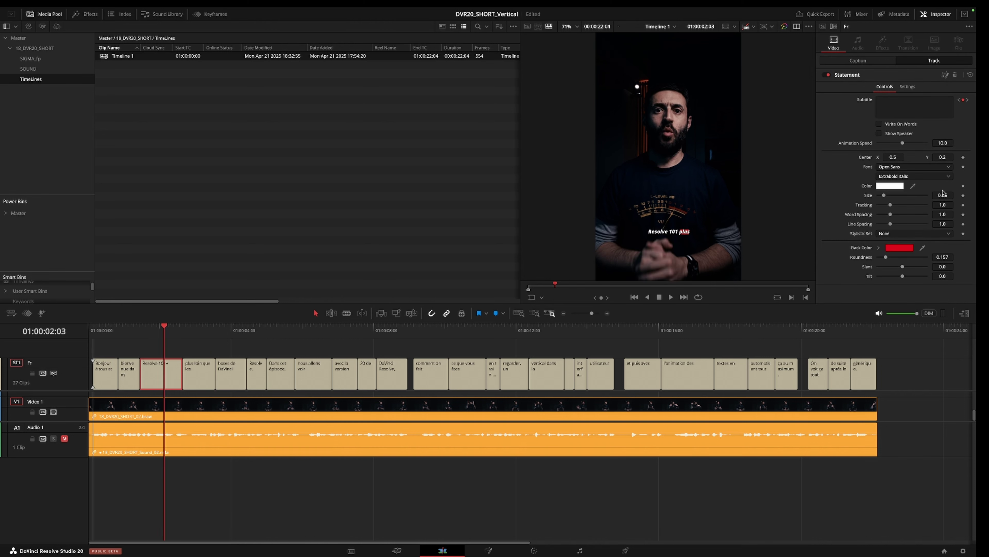
pyautogui.moveTo(941, 196); pyautogui.dragTo(968, 195)
pyautogui.press('Return')
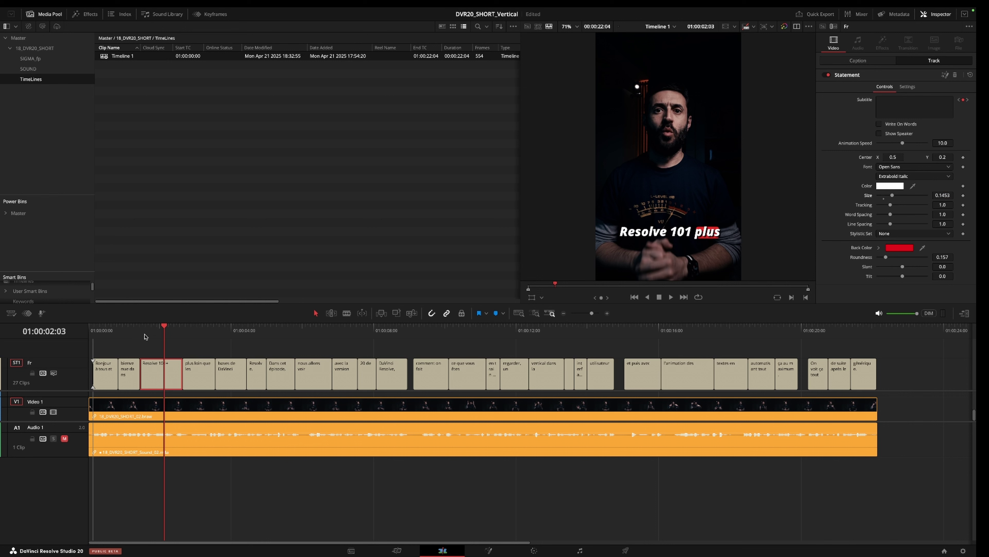
# Play the enlarged subtitles from the start and advance frame by frame into the "Resolve." caption at 01:00:04:16.
pyautogui.press('Home')
pyautogui.press('space')
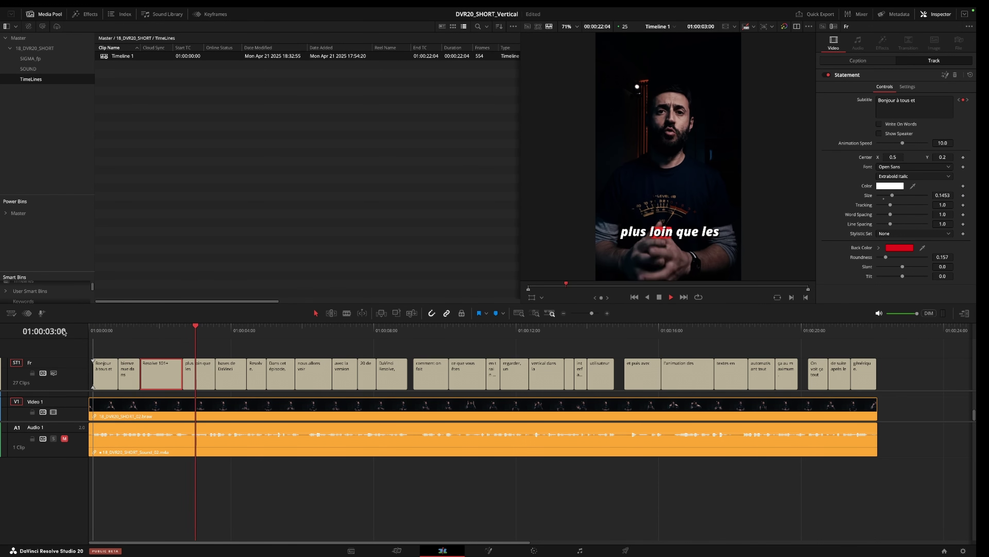
pyautogui.press('space')
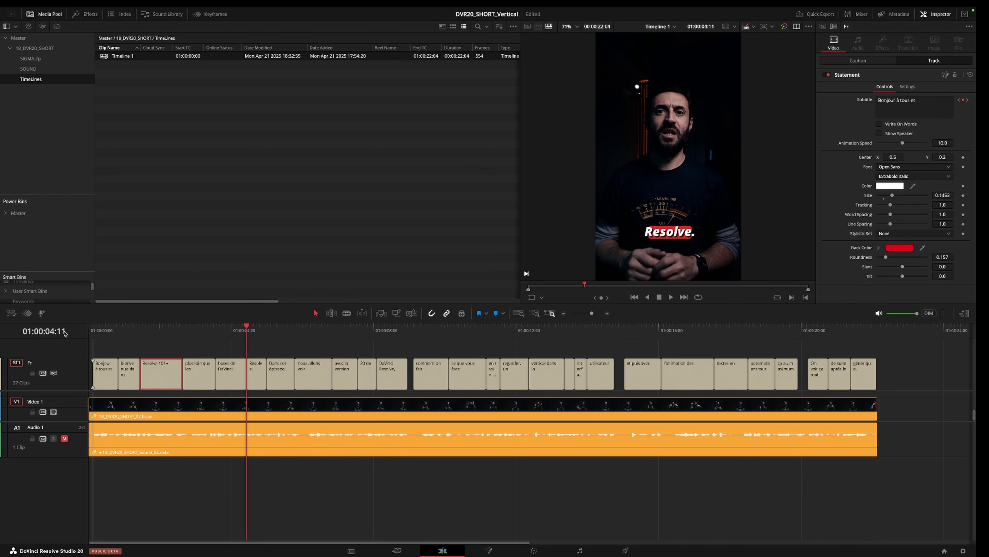
pyautogui.press('Right')
pyautogui.press('Right')
pyautogui.press('Right')
pyautogui.press('Right')
pyautogui.press('Right')
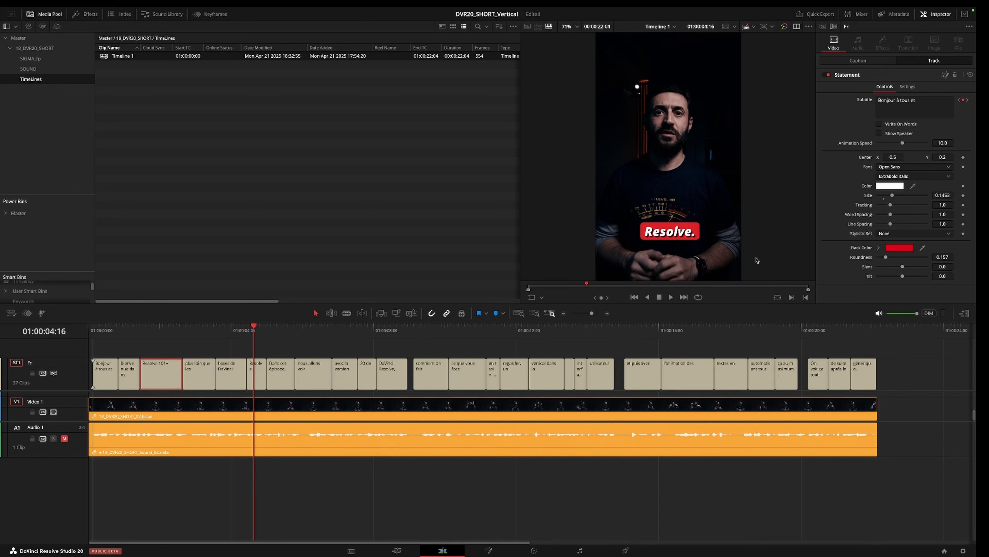
# Try blue and black as the Statement subtitle text color, cancelling each color change.
pyautogui.click(886, 186)
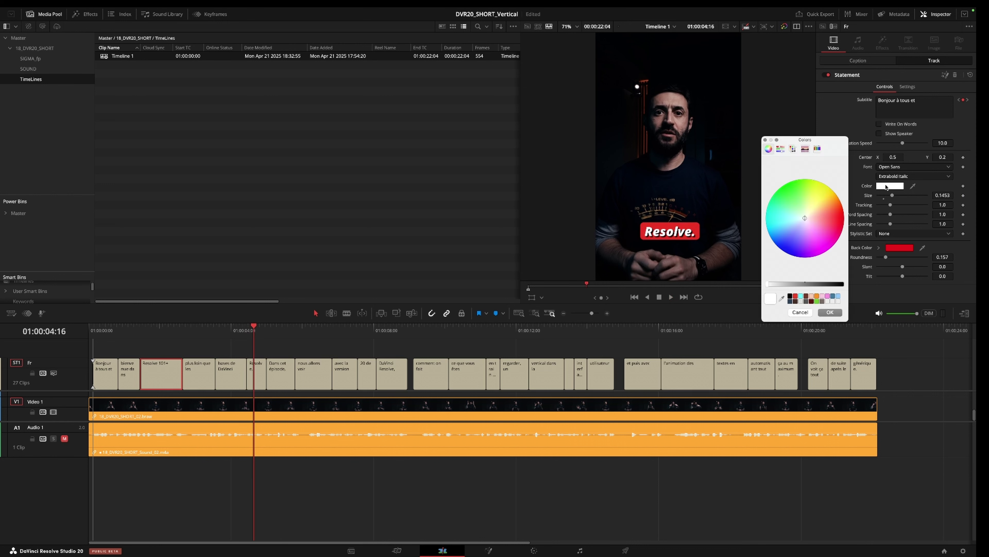
pyautogui.click(789, 244)
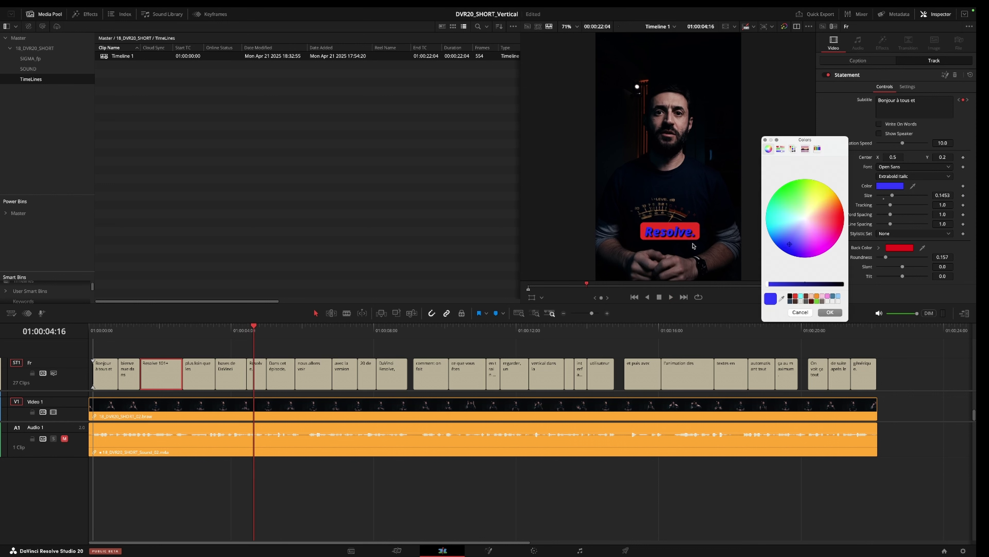
pyautogui.click(801, 312)
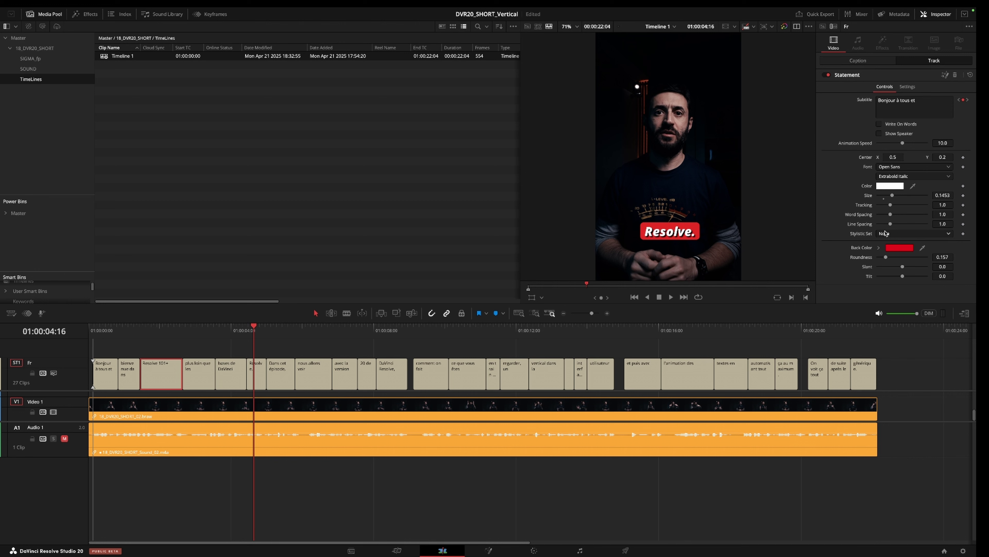
pyautogui.click(891, 188)
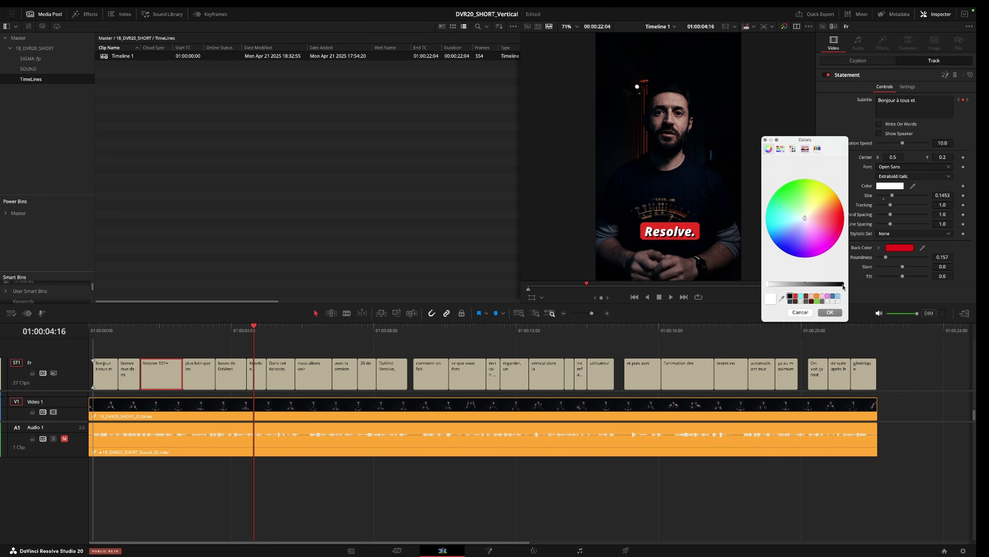
pyautogui.moveTo(844, 284); pyautogui.dragTo(854, 286)
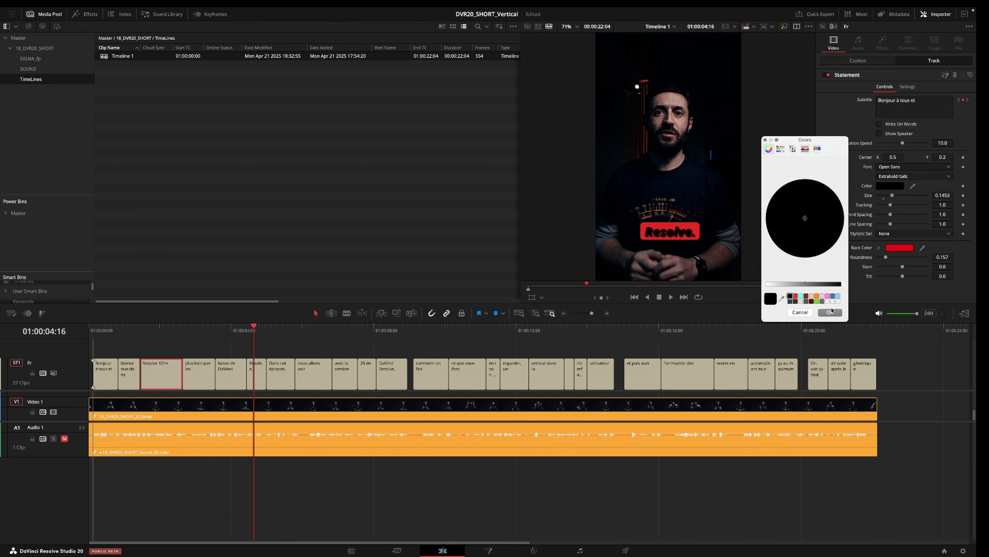
pyautogui.click(795, 313)
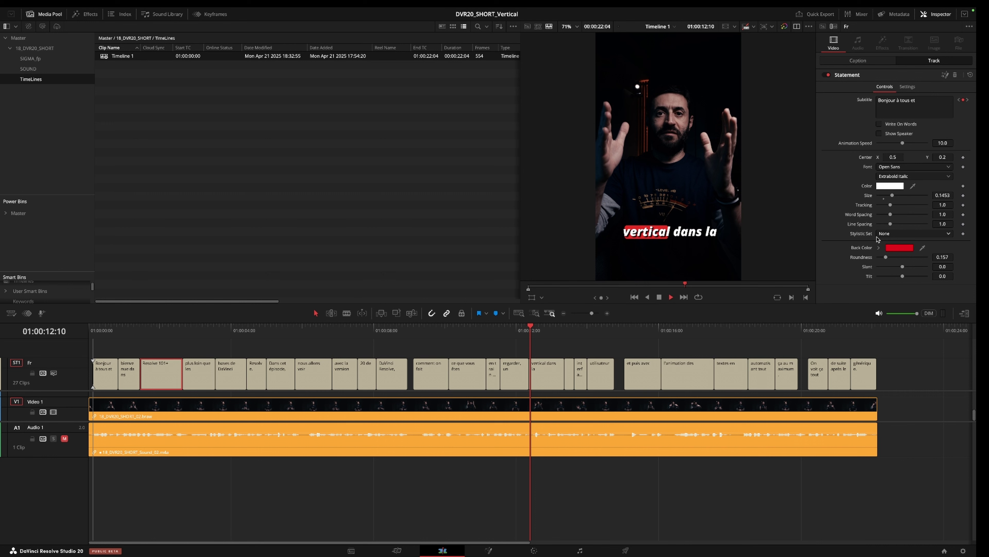
# Stop playback, return the playhead to 01:00:00:00 and reopen the Fr subtitle track's style settings.
pyautogui.press('space')
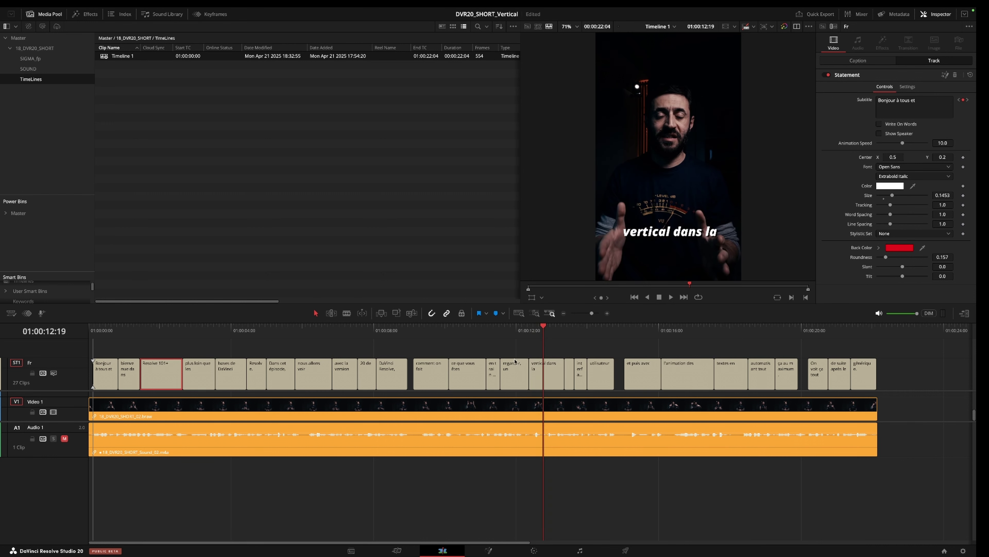
pyautogui.moveTo(172, 329); pyautogui.dragTo(86, 351)
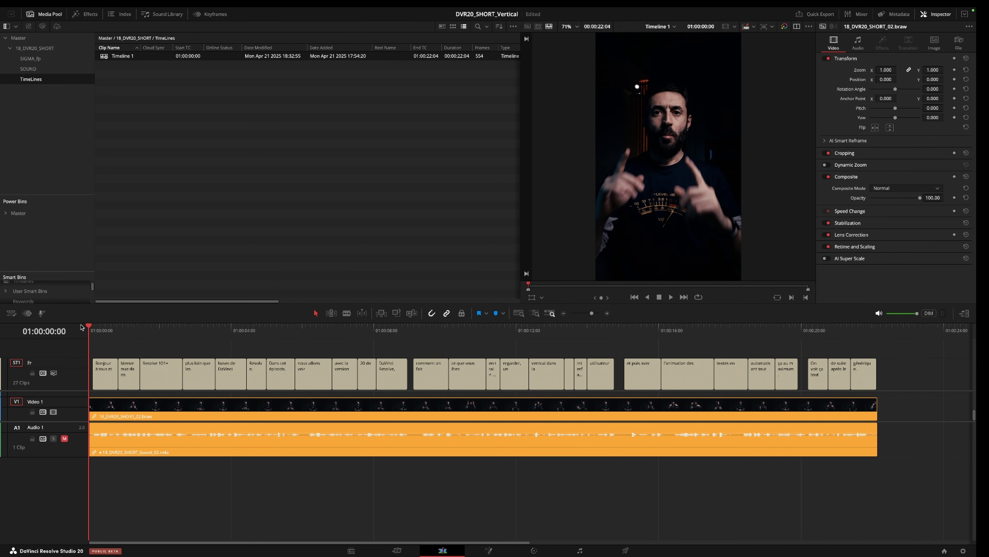
pyautogui.click(75, 382)
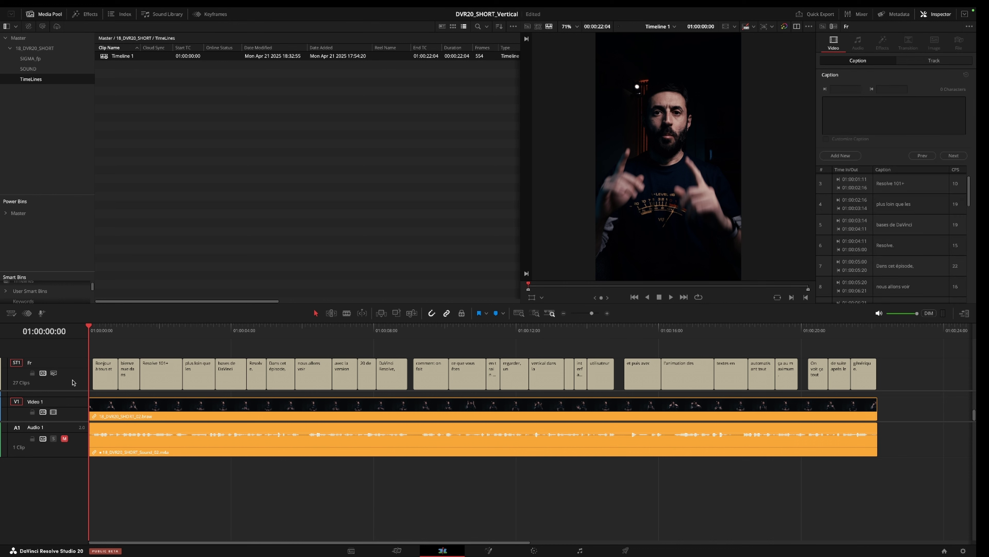
pyautogui.click(930, 62)
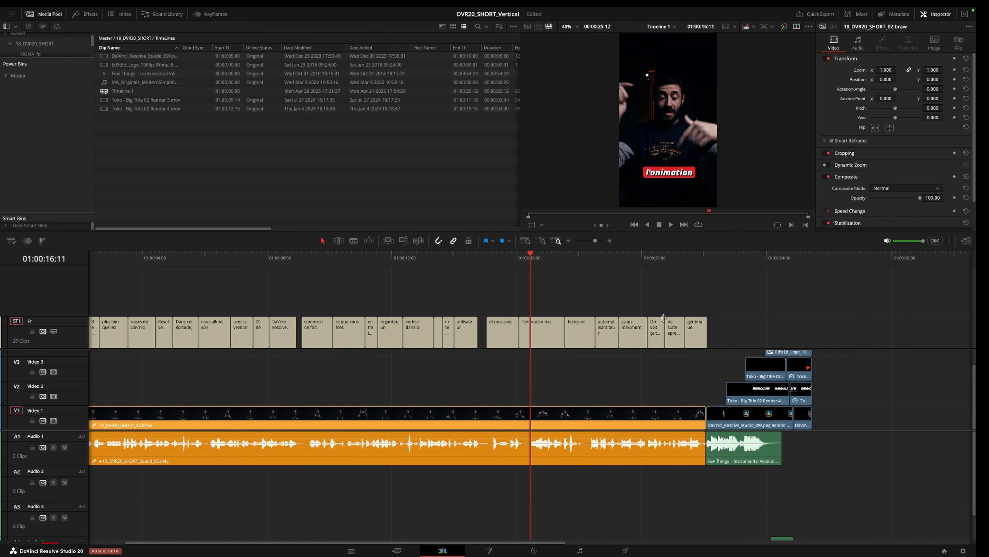
# Switch to the Deliver page and enable Export Subtitle in the subtitle render settings.
pyautogui.click(626, 550)
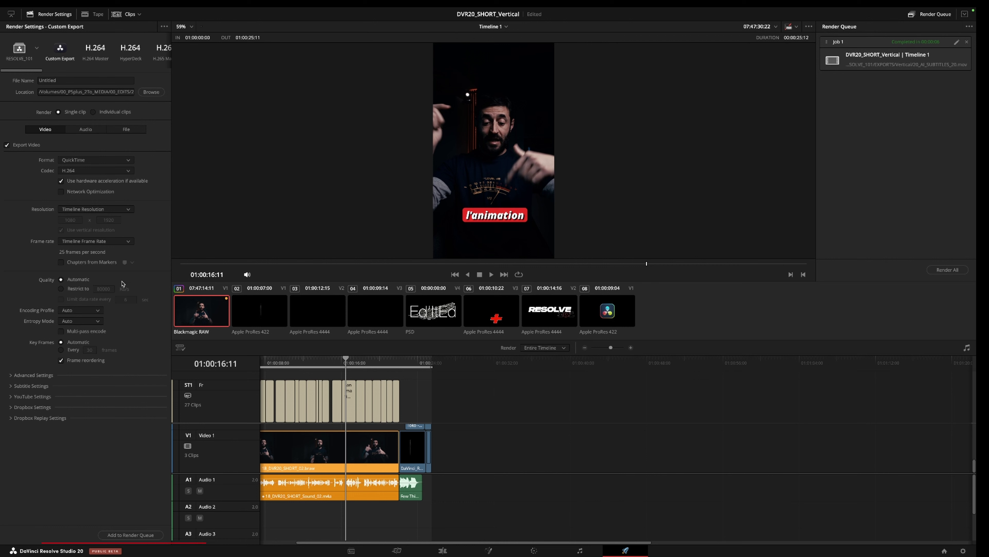
pyautogui.click(21, 386)
pyautogui.click(8, 397)
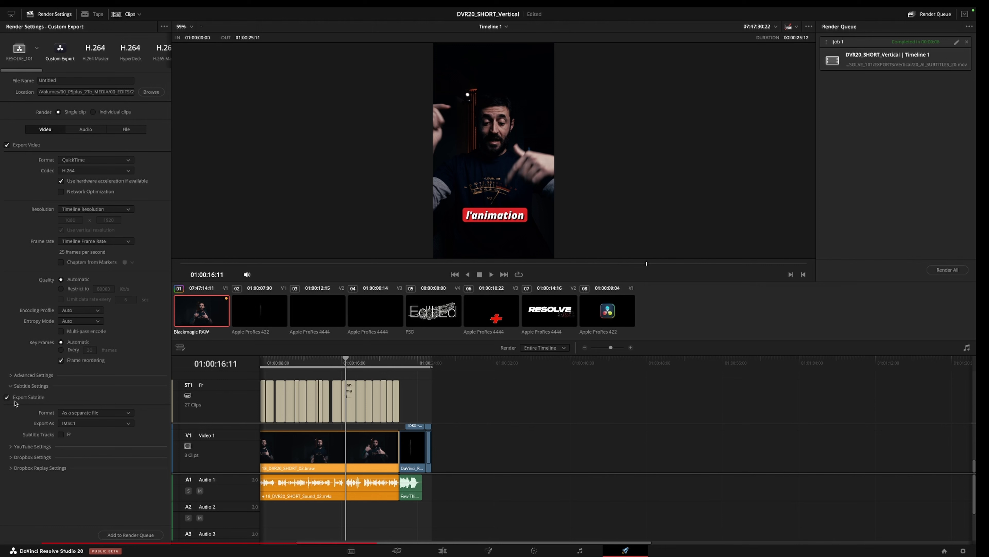
pyautogui.click(7, 397)
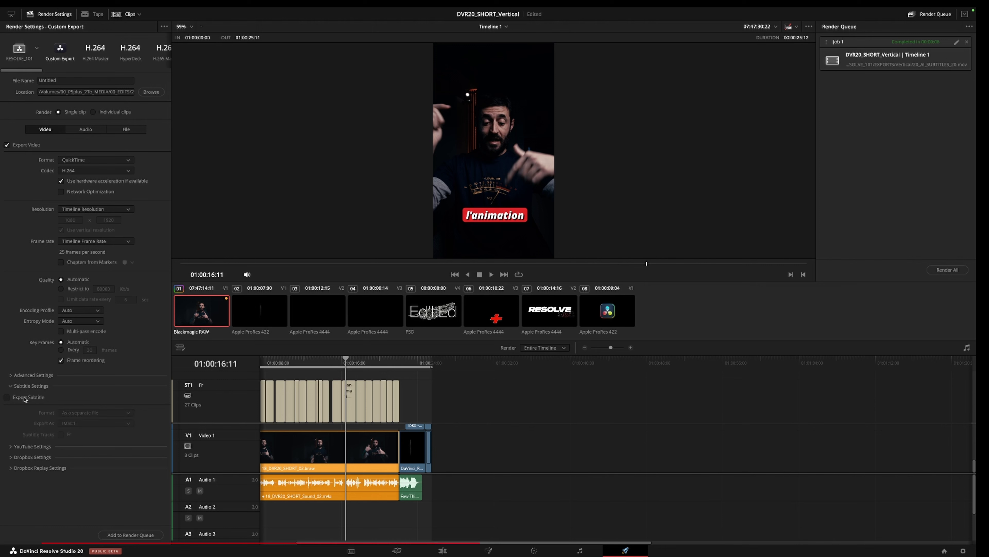
pyautogui.click(7, 398)
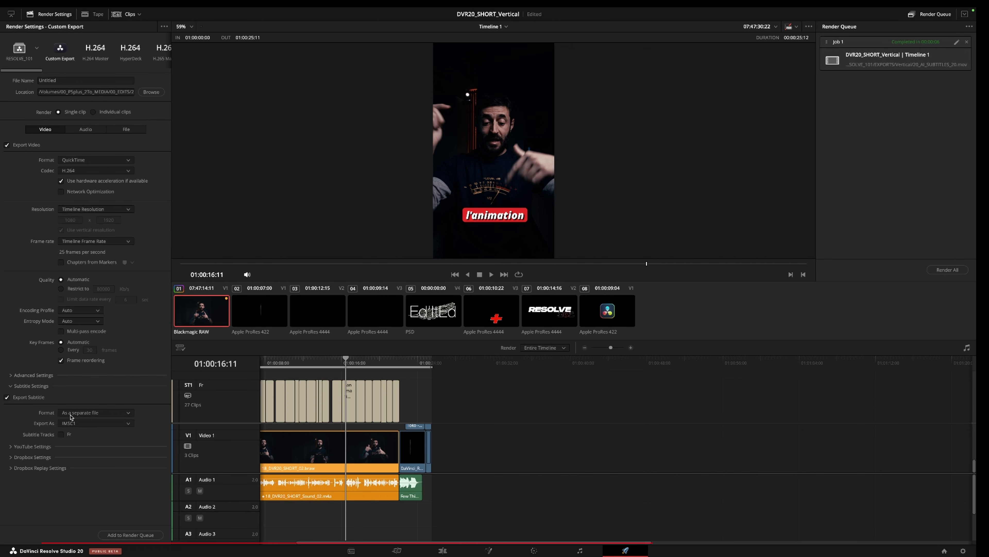
# Examine the subtitle export's file types, Fr track inclusion and Format options.
pyautogui.click(110, 425)
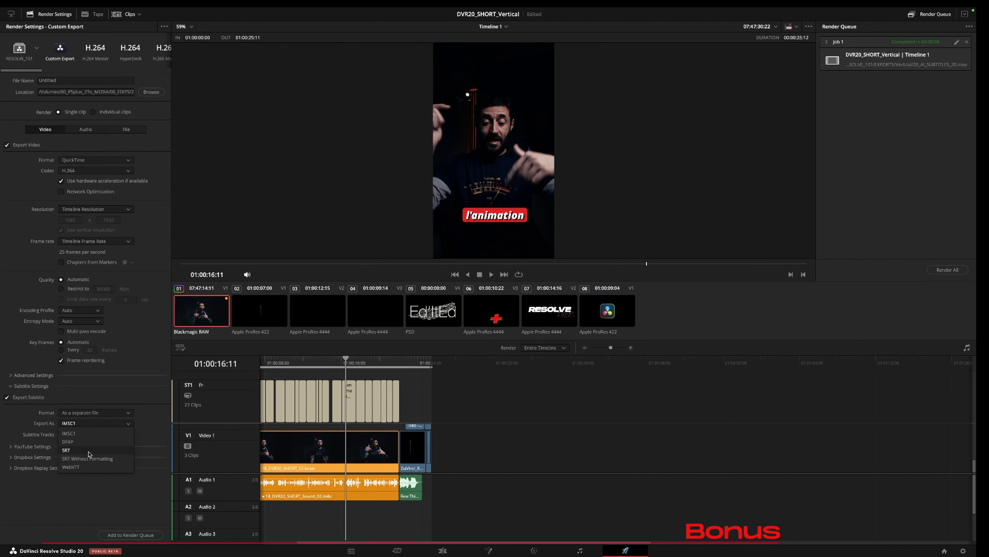
pyautogui.click(83, 424)
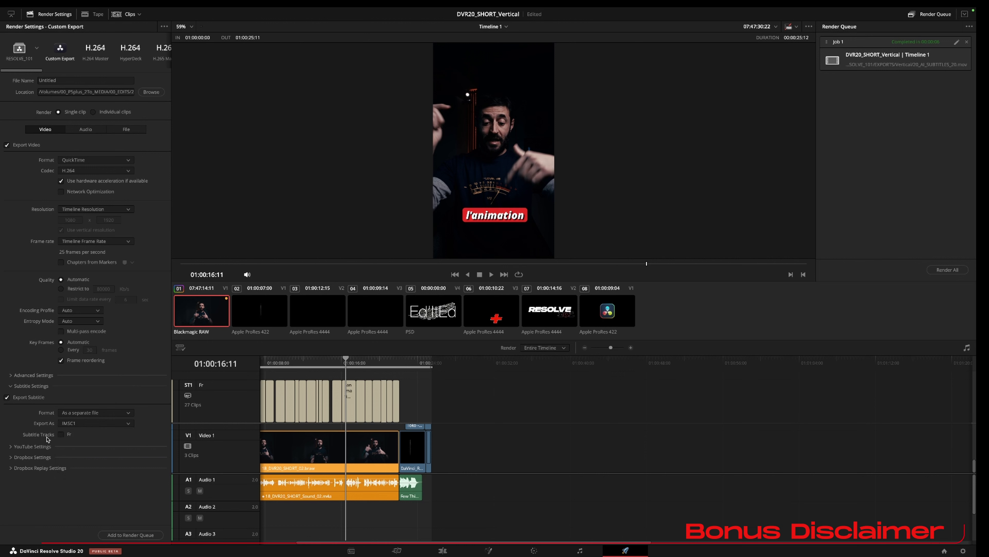
pyautogui.click(62, 434)
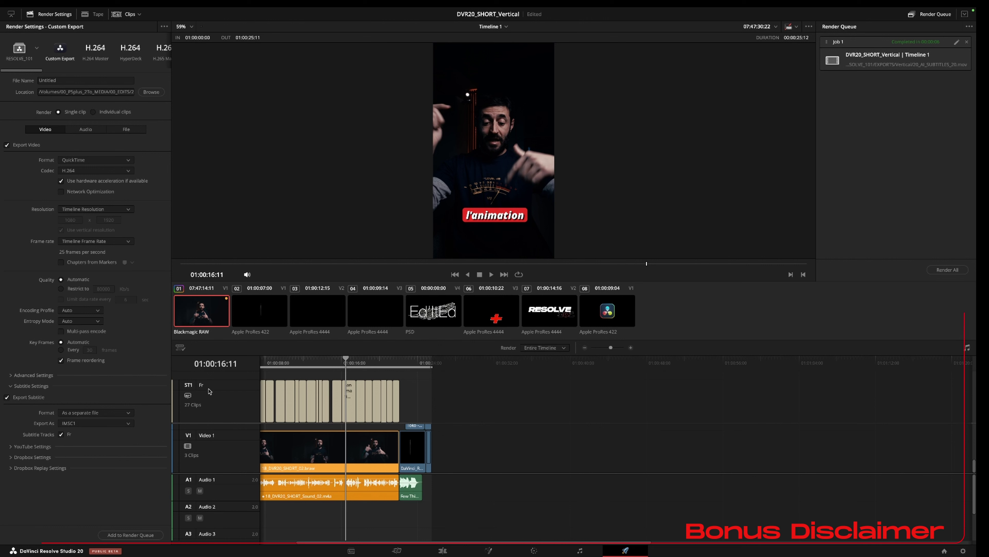
pyautogui.click(61, 434)
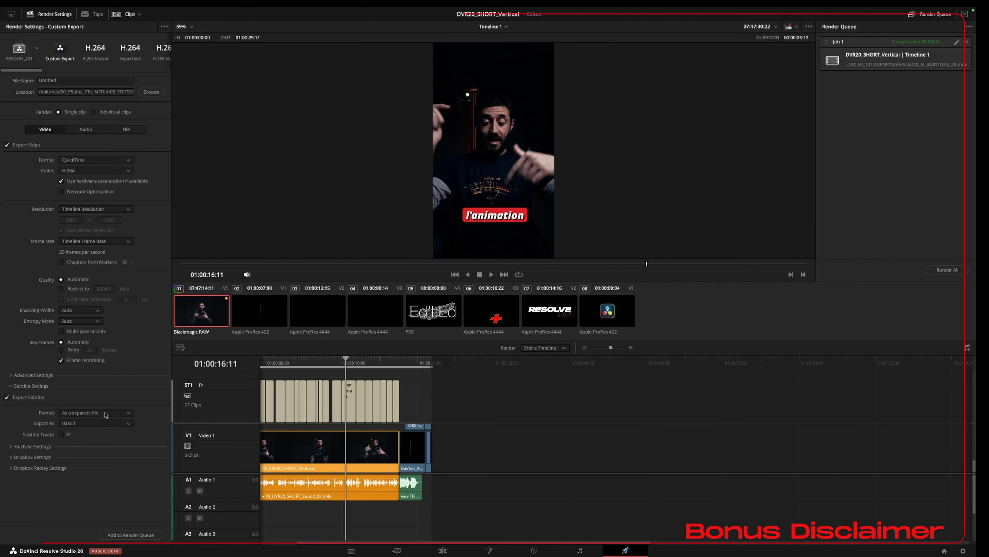
pyautogui.click(105, 413)
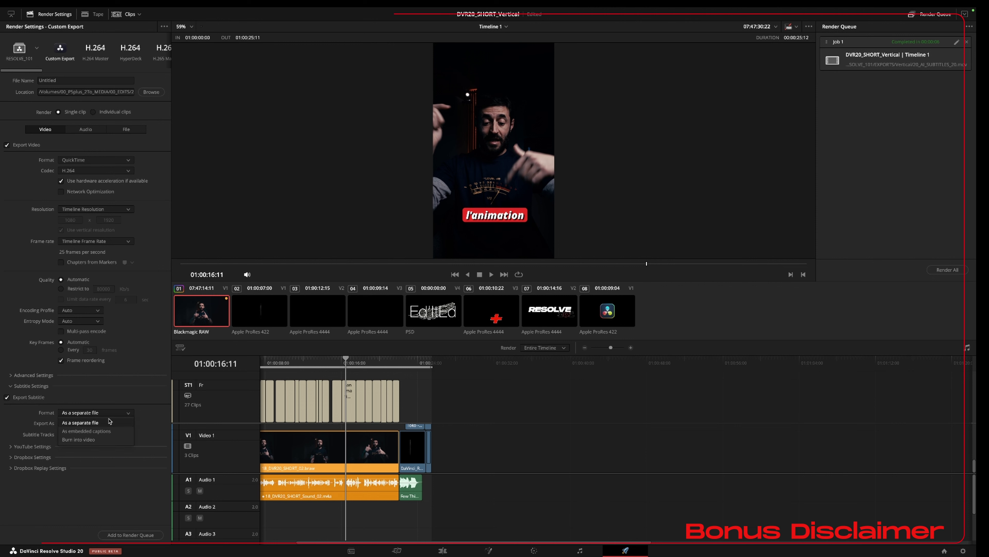